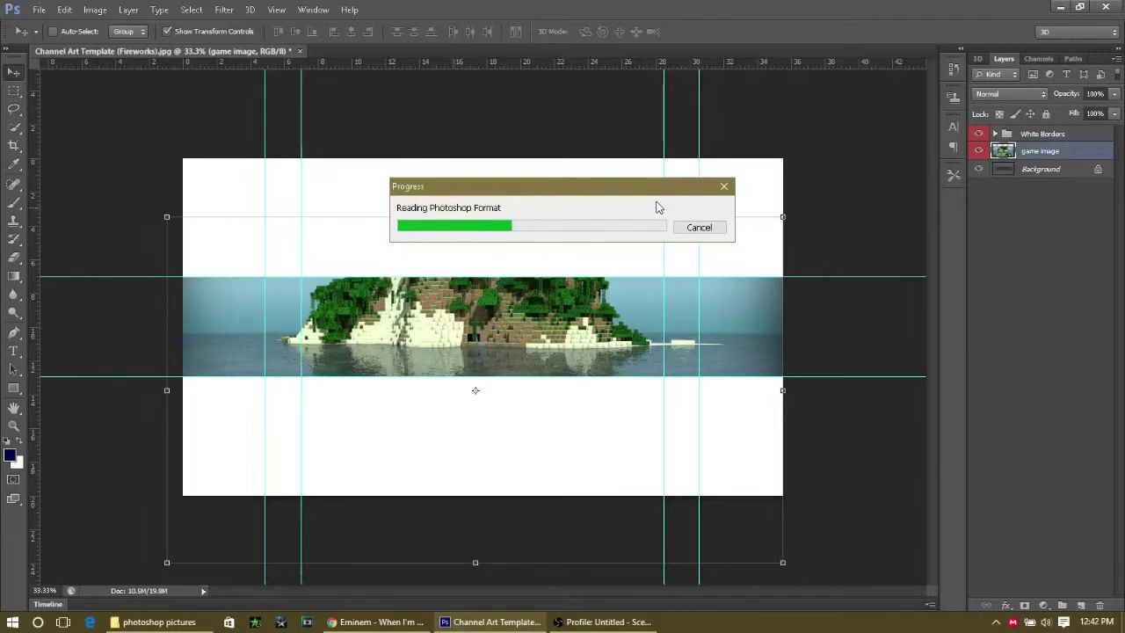
Step: Open 20k Pack.psd from the desktop and dismiss the missing-fonts warning
key("alt+f")
key("o")
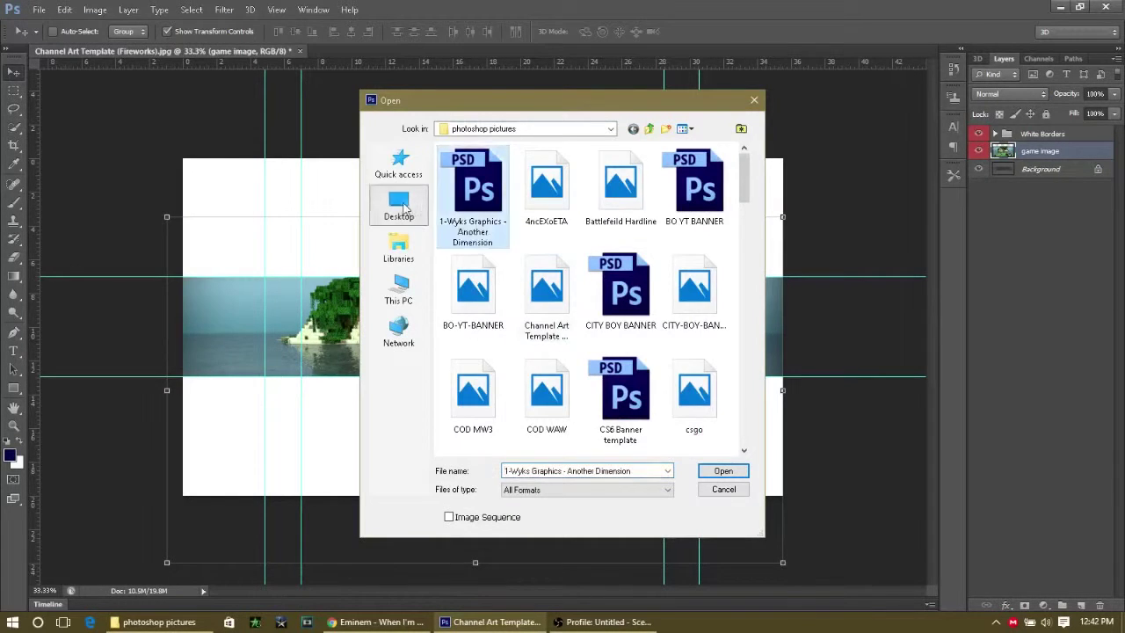
left_click(406, 208)
scroll(563, 251, "up", 3)
double_click(563, 202)
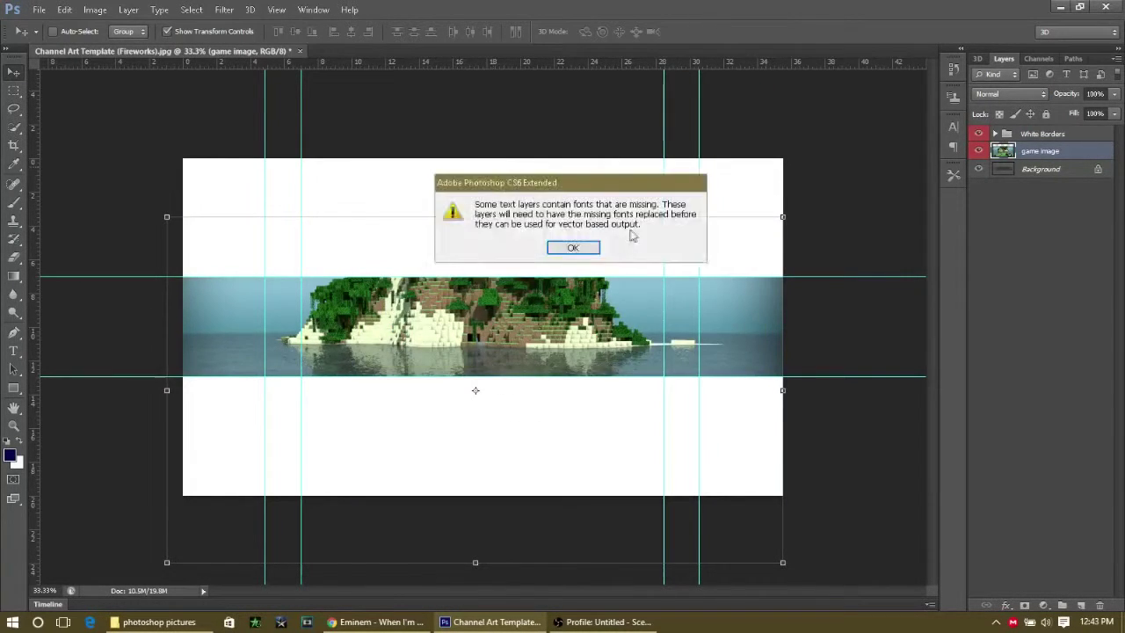
key("Return")
Step: Browse the layer groups of 20k Pack.psd and preview background textures for the banner
left_click(996, 152)
left_click(979, 152)
left_click(1006, 219)
left_click(978, 218)
left_click_drag(985, 278, 980, 523)
mouse_move(984, 577)
left_mouse_down()
mouse_move(986, 594)
mouse_move(983, 570)
left_mouse_up()
left_click(978, 583)
Step: Bring the 143306 texture into the channel art above the game image and scale it to about 224% to cover the canvas
left_click_drag(1051, 583, 783, 170)
left_click_drag(384, 418, 176, 536)
Step: Try the Hard Light, Color Dodge and Pin Light blend modes on the 143306 layer at 61% opacity
left_click(1011, 94)
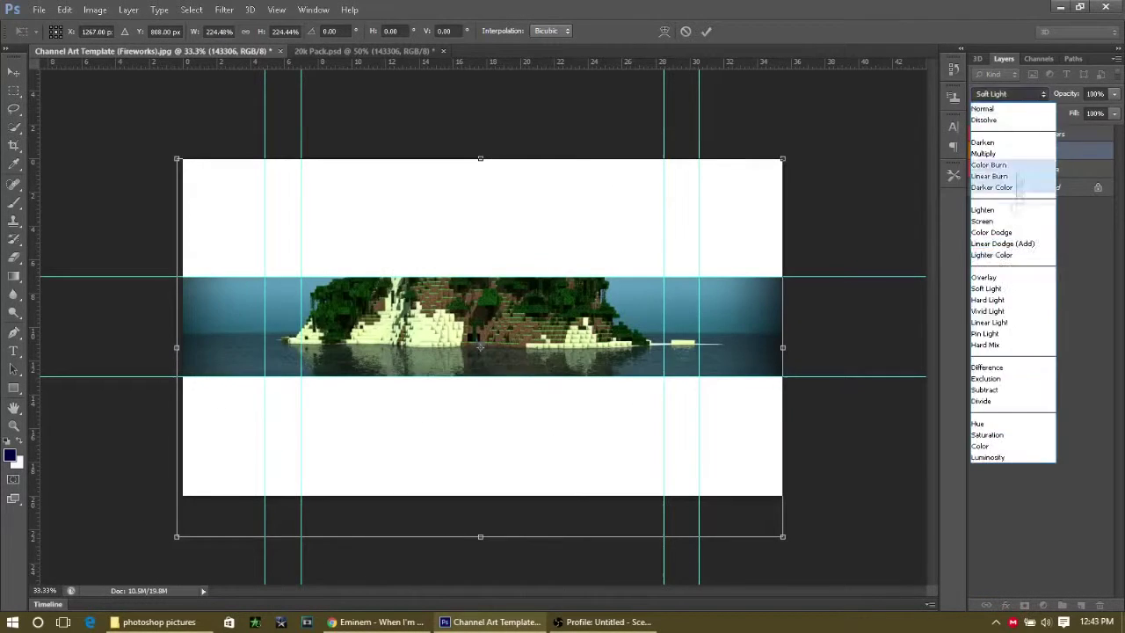
left_click(1003, 283)
left_click_drag(1105, 113, 1082, 114)
left_click(989, 93)
left_click(1000, 304)
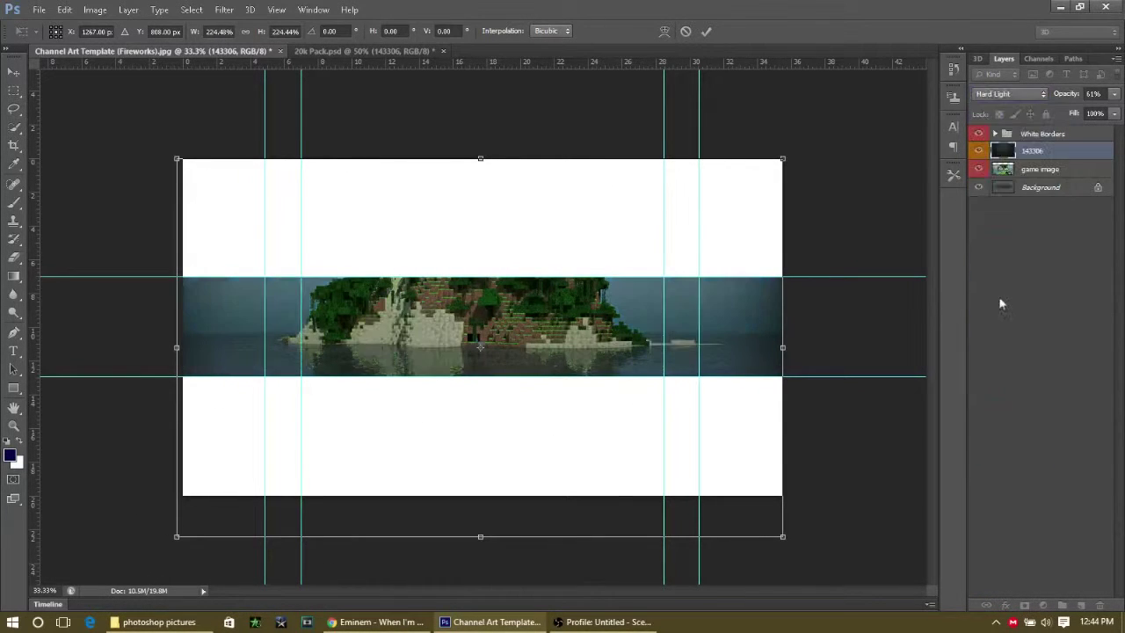
left_click(1010, 93)
left_click(1012, 236)
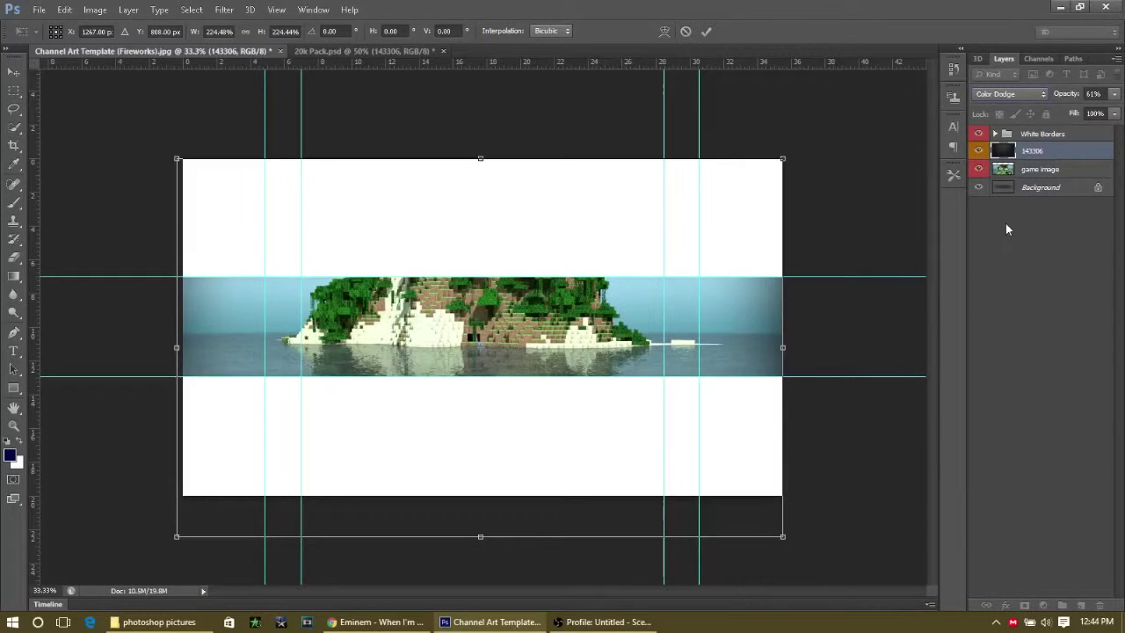
left_click(1010, 93)
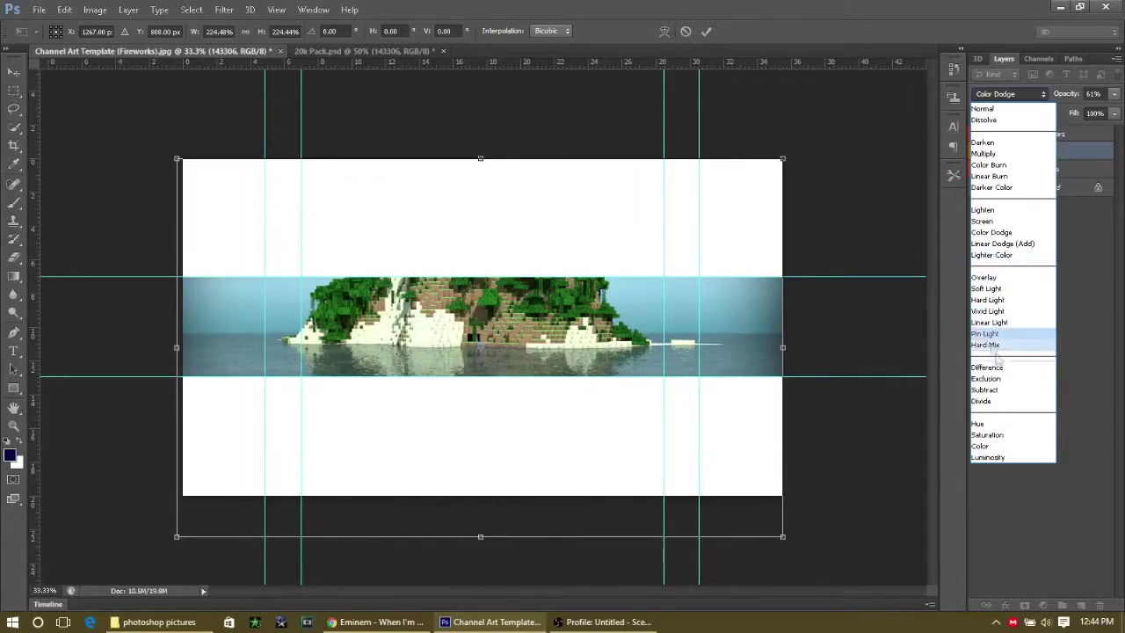
left_click(985, 334)
left_click(1011, 93)
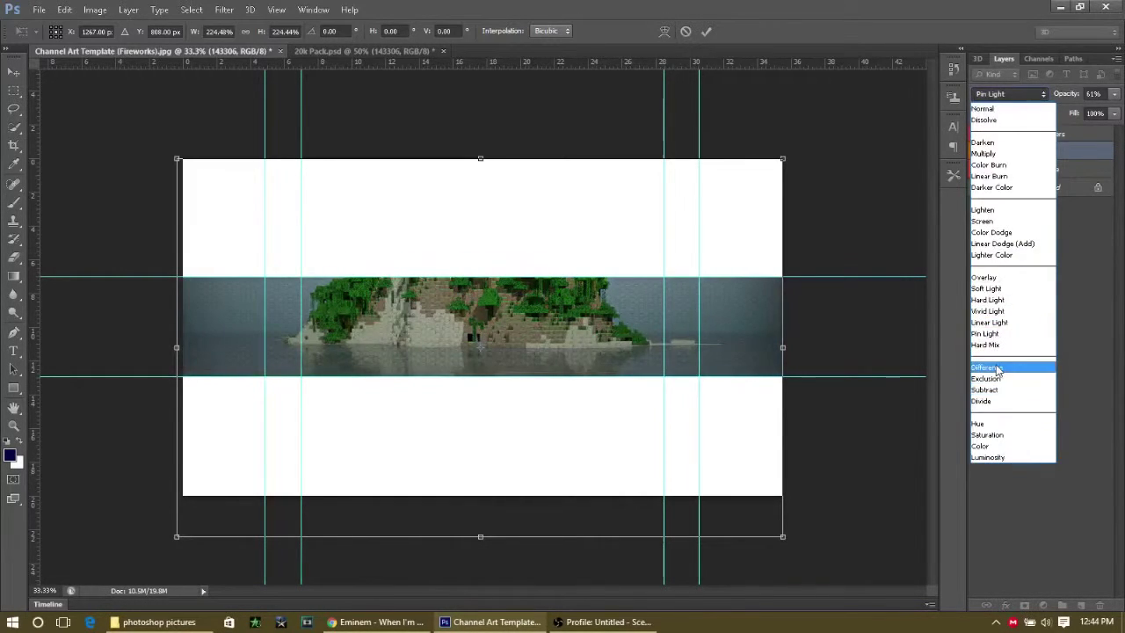
left_click(986, 290)
Step: Blend the 143306 layer in Overlay mode at 66% opacity and finish its transform
left_click(1011, 93)
mouse_move(1083, 115)
left_mouse_down()
mouse_move(1105, 114)
mouse_move(1095, 114)
left_mouse_up()
left_click(984, 277)
left_click(1115, 94)
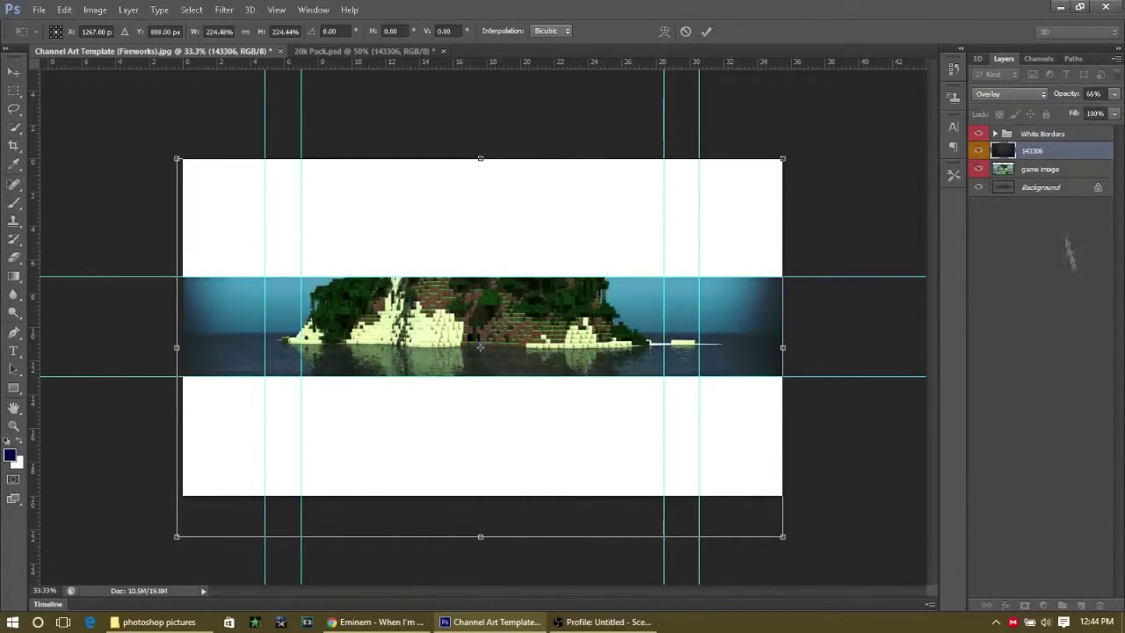
key("Escape")
Step: Activate the Brush tool with a soft 100 px tip
left_click(14, 204)
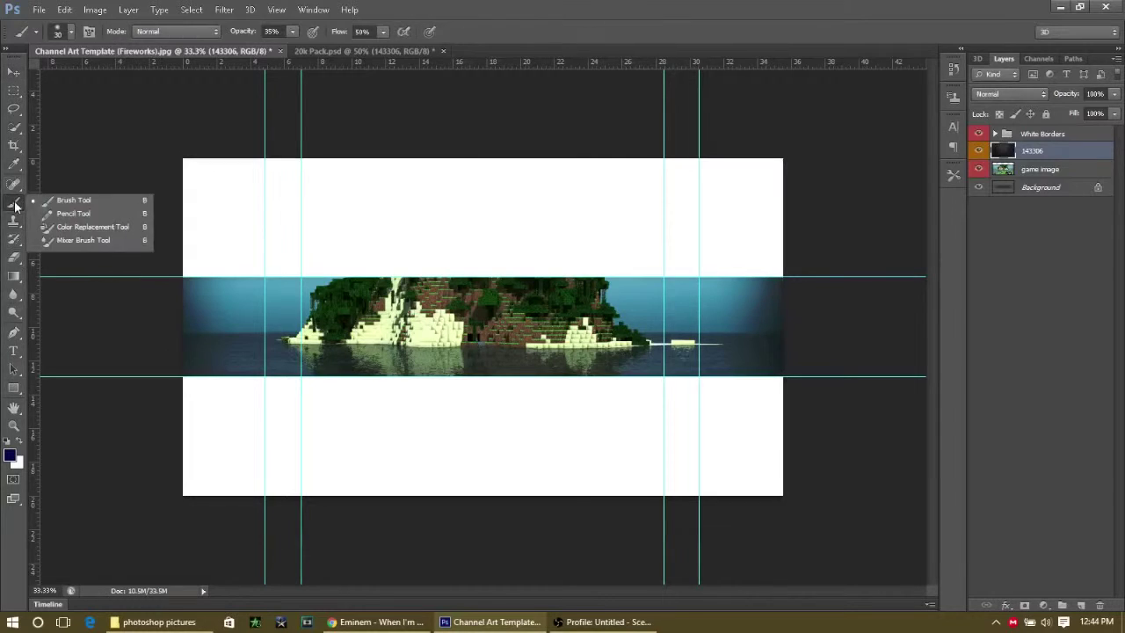
left_click(63, 200)
left_click(70, 32)
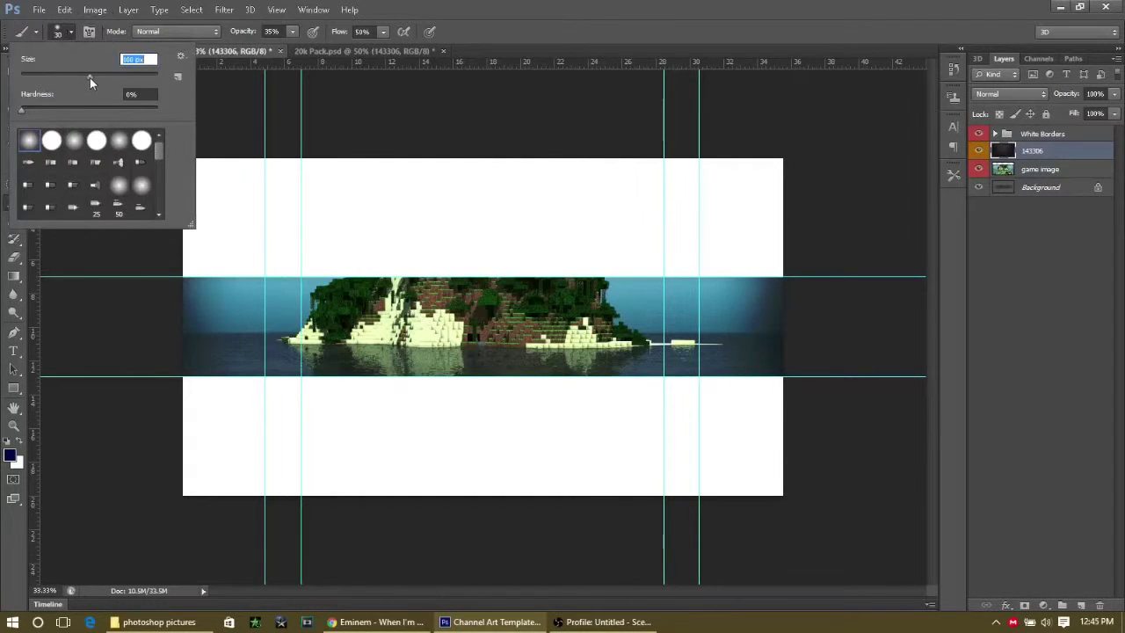
type("100")
key("Return")
Step: Choose a turquoise foreground colour for painting on the game image layer, leaving no layer selected at the end
left_click(1040, 168)
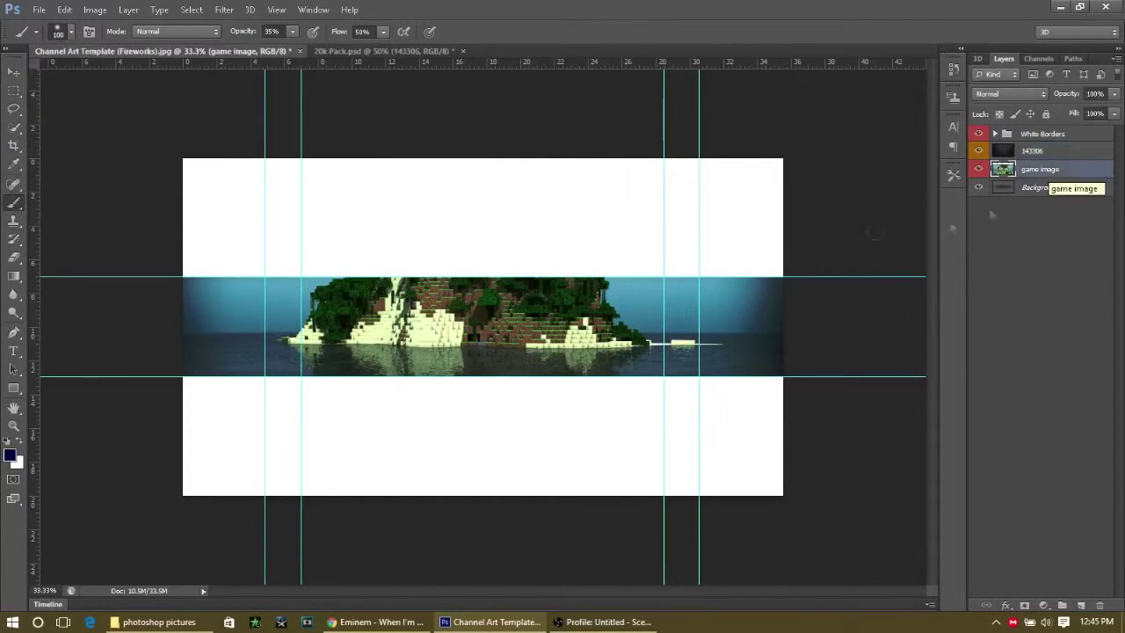
left_click(9, 454)
left_click(584, 264)
left_click_drag(580, 299, 585, 223)
left_click(721, 126)
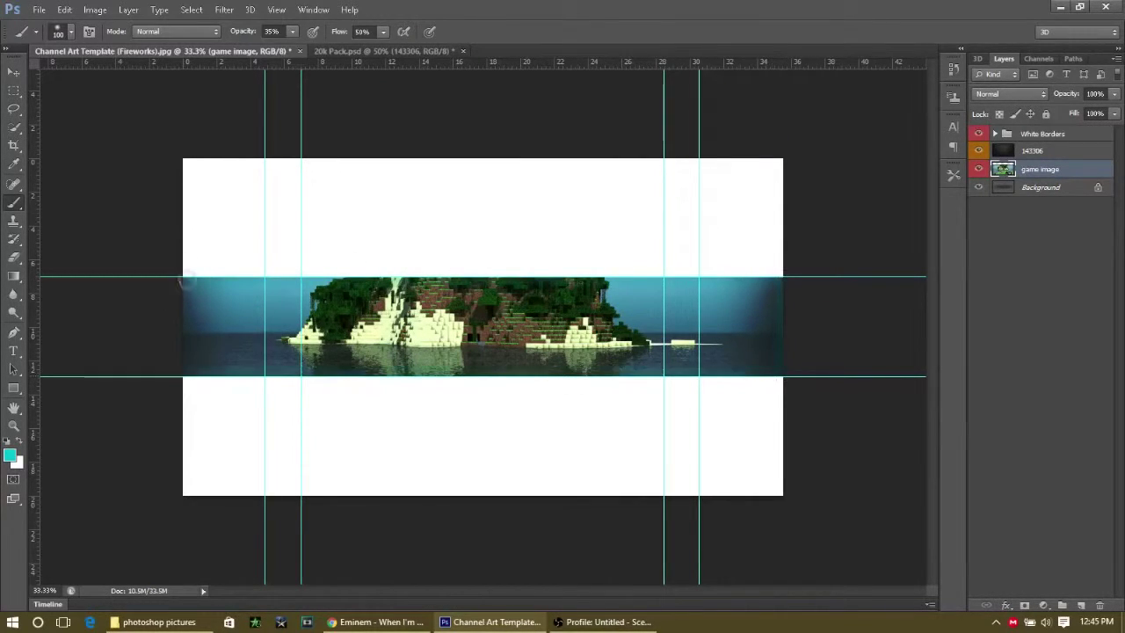
left_click(1033, 290)
Step: Try another blend mode on the 143306 layer and delete that layer
left_click(1033, 150)
left_click(1011, 93)
left_click(999, 221)
right_click(1046, 151)
left_click(892, 138)
Step: Return to 20k Pack.psd and preview the images in its background stocks group one after another
left_click(361, 50)
left_click(978, 569)
scroll(1011, 351, "up", 10)
left_click(1006, 219)
left_click(1006, 267)
left_click(1006, 267)
left_click(978, 234)
left_click(1006, 234)
left_click(978, 361)
left_click(979, 416)
left_click(978, 398)
left_click(978, 361)
left_click(978, 325)
left_click(978, 288)
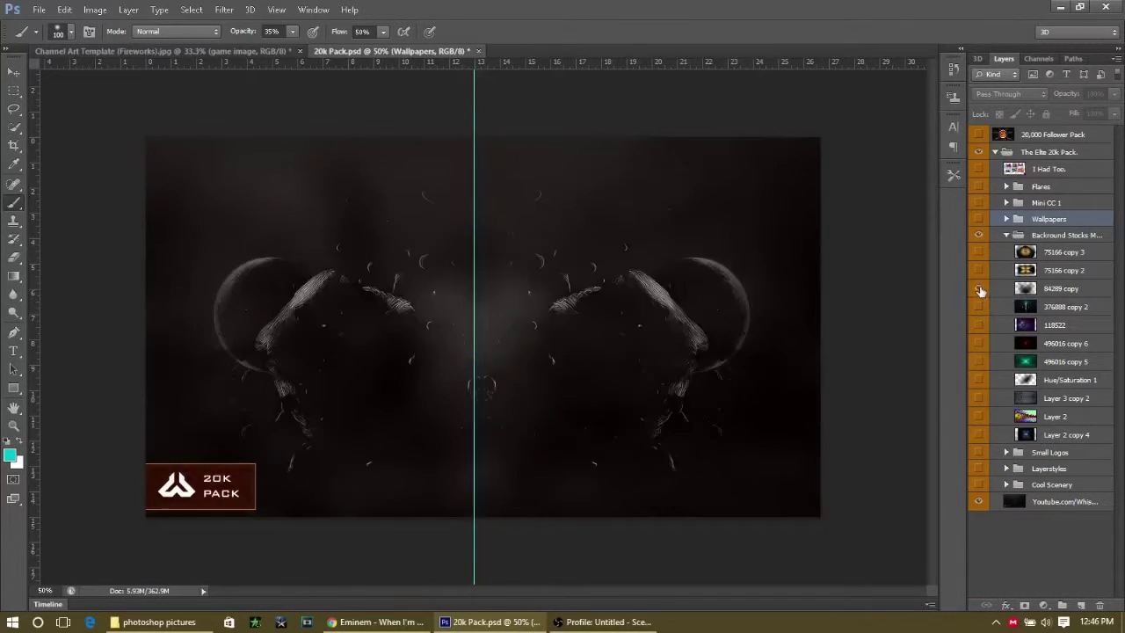
Step: Bring the Layer 3 copy 2 brick texture into the channel art and scale it to about 142.5% over the canvas
left_click(978, 398)
left_click(1054, 398)
key("v")
mouse_move(475, 325)
left_mouse_down()
mouse_move(163, 51)
mouse_move(484, 325)
left_mouse_up()
left_click_drag(782, 186, 800, 128)
left_click_drag(497, 448, 473, 462)
Step: Try several blend modes on Layer 3 copy 2, including Hard Light and Color
left_click(1011, 93)
left_click(1010, 264)
left_click(1010, 93)
left_click(1010, 284)
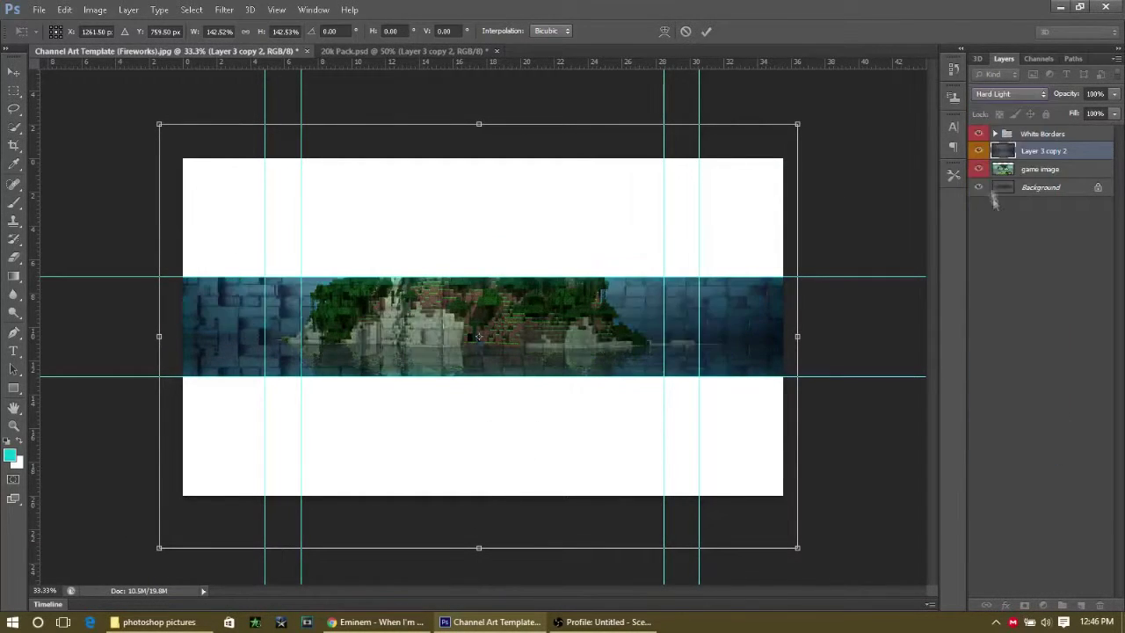
left_click(1011, 93)
left_click(1006, 453)
left_click(1010, 93)
left_click(1005, 442)
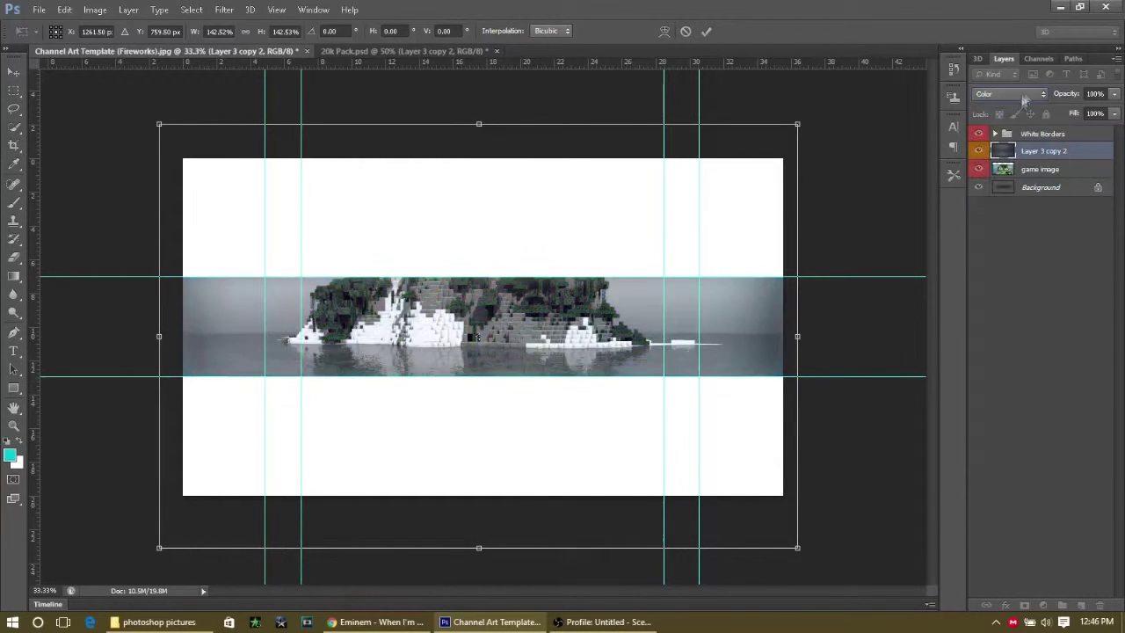
Step: Set Layer 3 copy 2 to Overlay blending and commit its transform
left_click(1010, 93)
left_click(1011, 274)
left_click(1010, 93)
left_click(1011, 263)
key("e")
key("Return")
Step: Erase the brick texture over the island on Layer 3 copy 2 with a soft 504 px Eraser
left_click(72, 33)
type("5000")
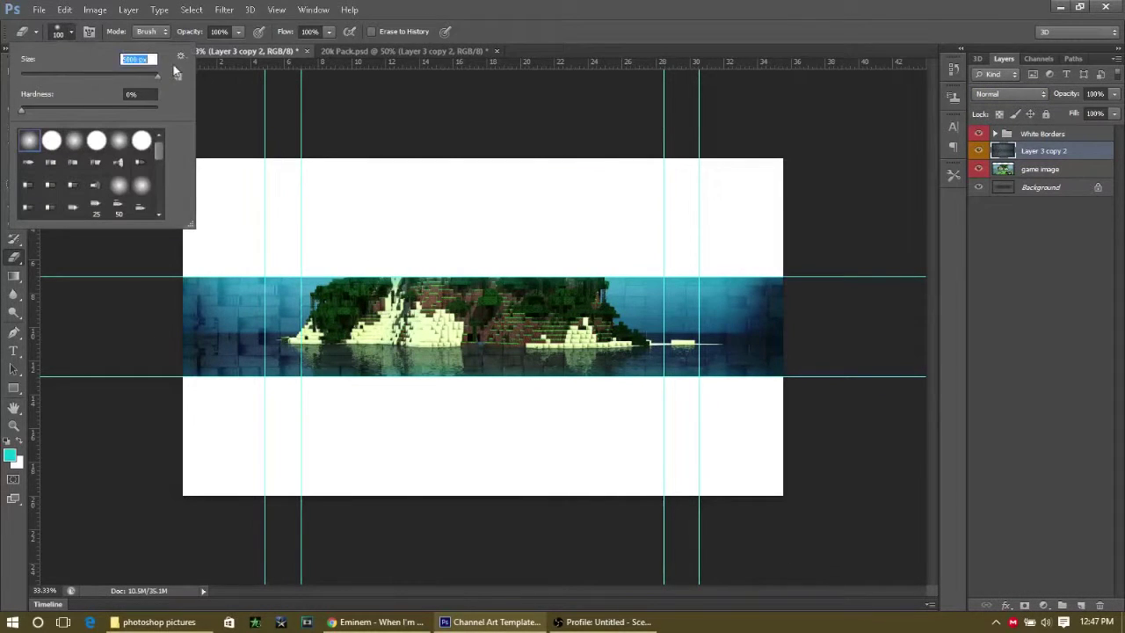
type("504")
key("Return")
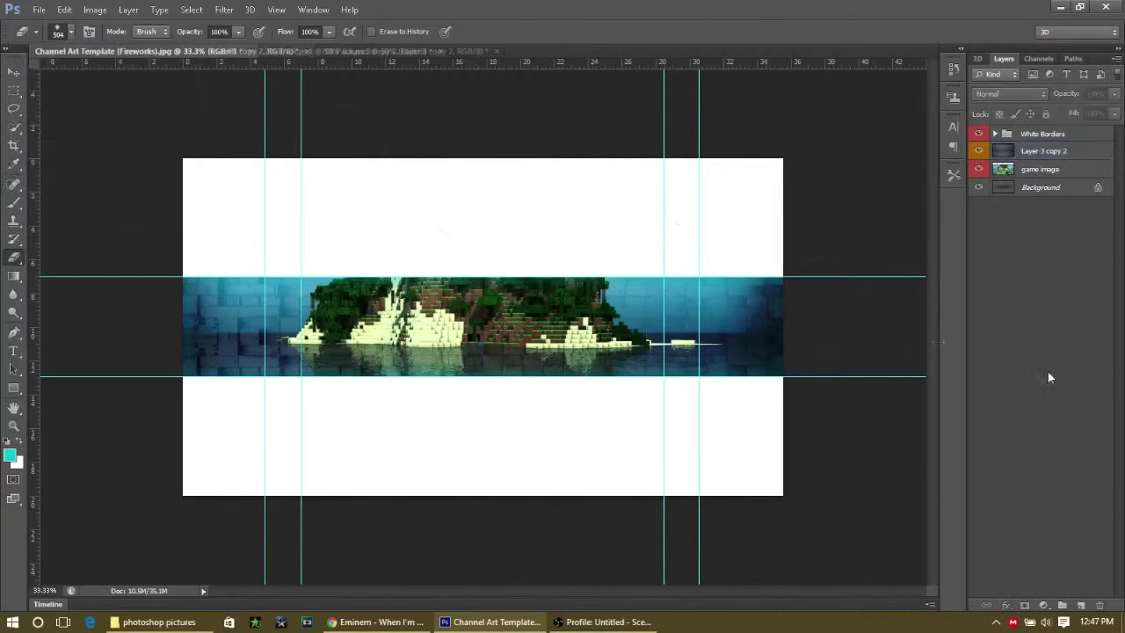
left_click_drag(350, 321, 320, 375)
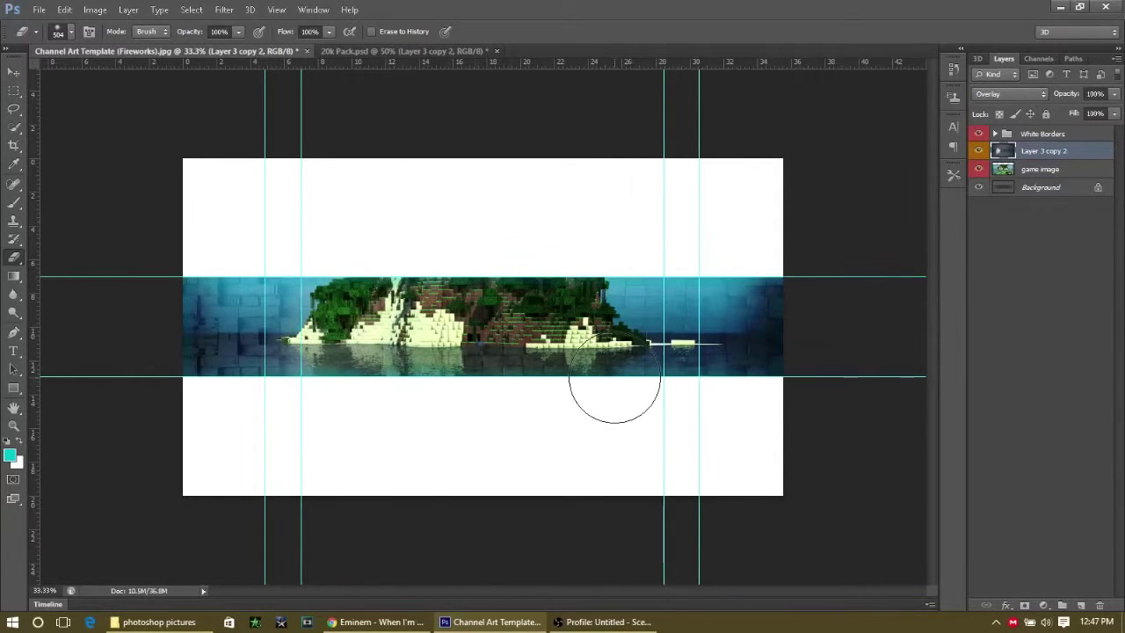
left_click_drag(613, 386, 615, 385)
left_click_drag(609, 338, 609, 341)
mouse_move(557, 253)
left_mouse_down()
mouse_move(343, 264)
mouse_move(624, 362)
left_mouse_up()
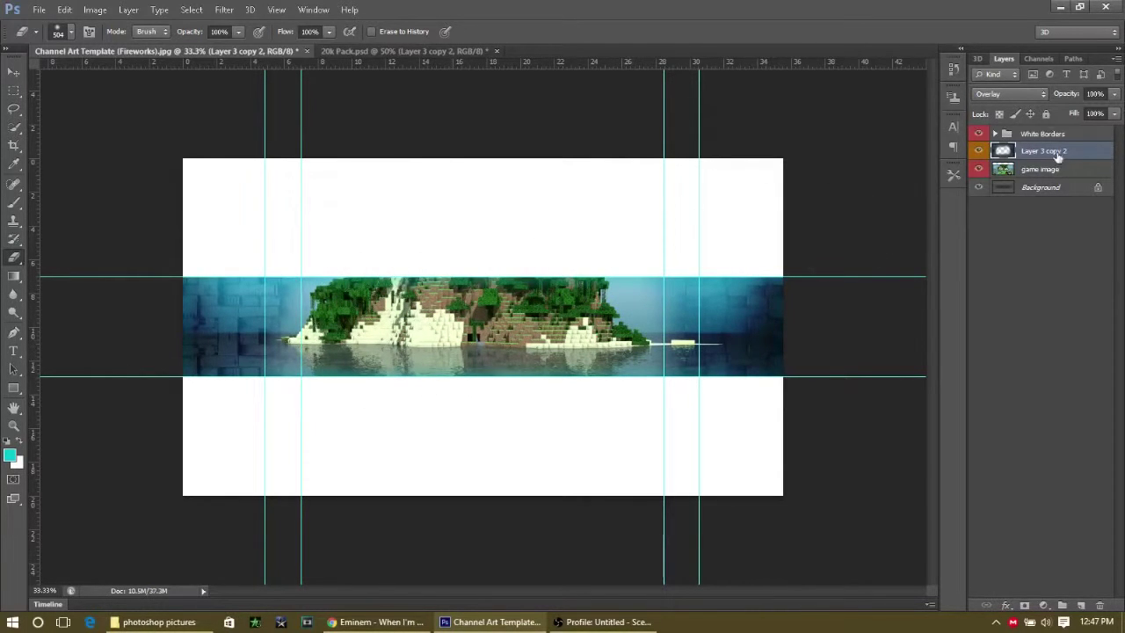
Step: Delete the Layer 3 copy 2 texture layer from the channel art
right_click(1054, 155)
left_click(923, 172)
Step: Set the Brush size to 300 px
key("b")
left_click(58, 32)
left_click(58, 32)
left_click(58, 32)
key("Escape")
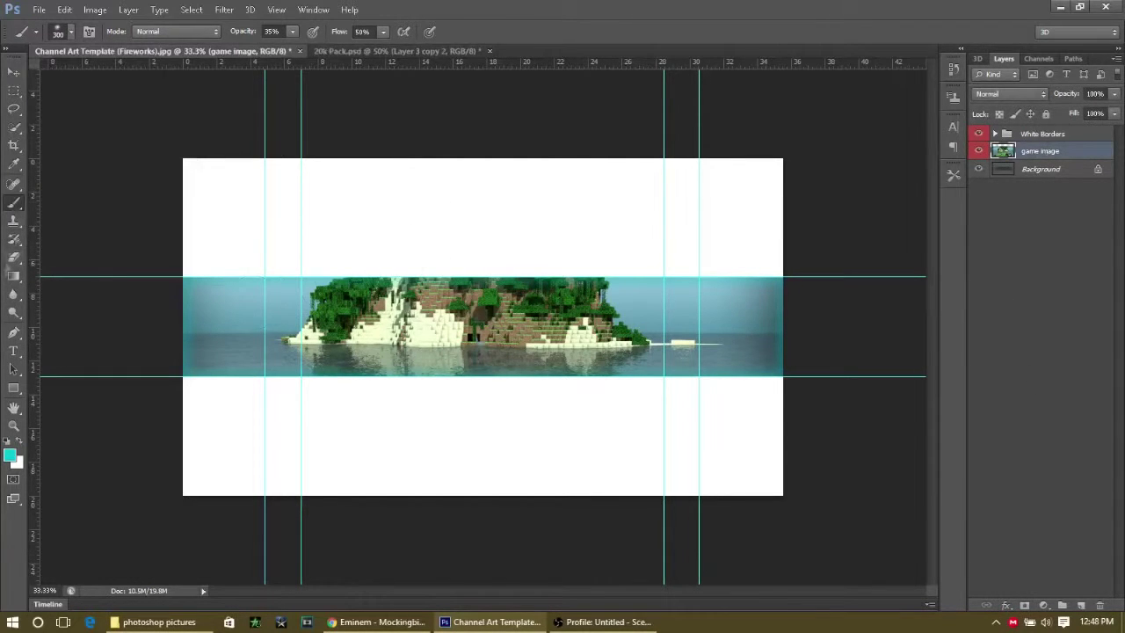
Step: Set the foreground colour to black and darken the game image around the island with broad brush strokes
key("i")
left_click(9, 455)
left_click(721, 127)
key("b")
mouse_move(284, 281)
left_mouse_down()
mouse_move(206, 371)
mouse_move(691, 375)
mouse_move(745, 331)
mouse_move(583, 246)
left_mouse_up()
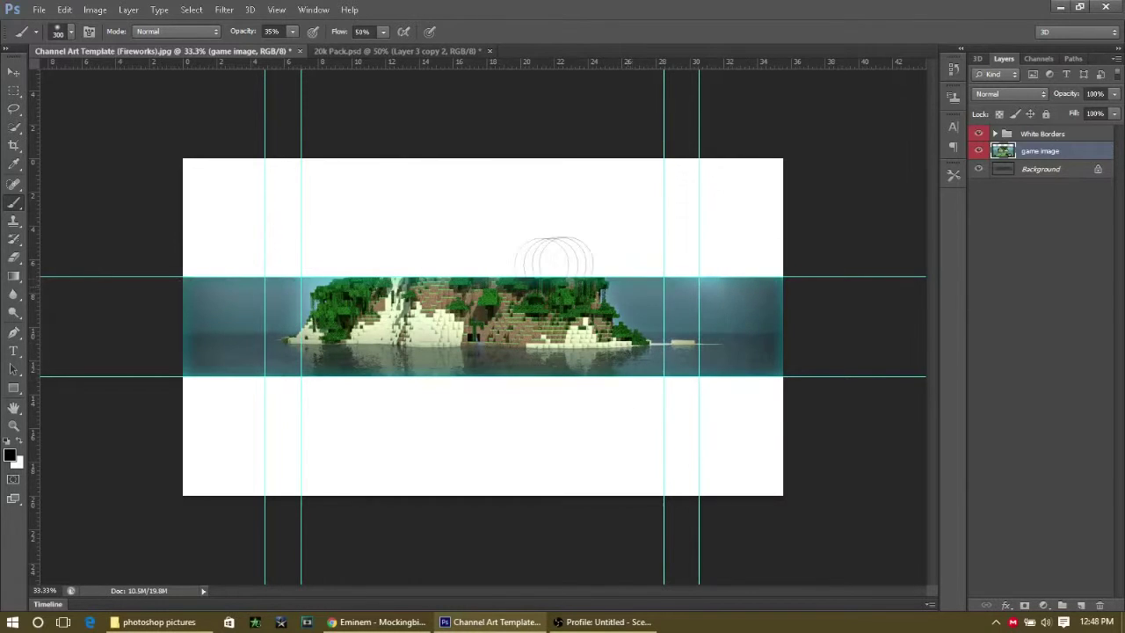
mouse_move(648, 290)
left_mouse_down()
mouse_move(682, 270)
mouse_move(676, 374)
mouse_move(432, 402)
mouse_move(340, 385)
mouse_move(734, 391)
left_mouse_up()
mouse_move(730, 296)
left_mouse_down()
mouse_move(219, 282)
mouse_move(173, 366)
mouse_move(264, 318)
mouse_move(186, 427)
mouse_move(568, 262)
left_mouse_up()
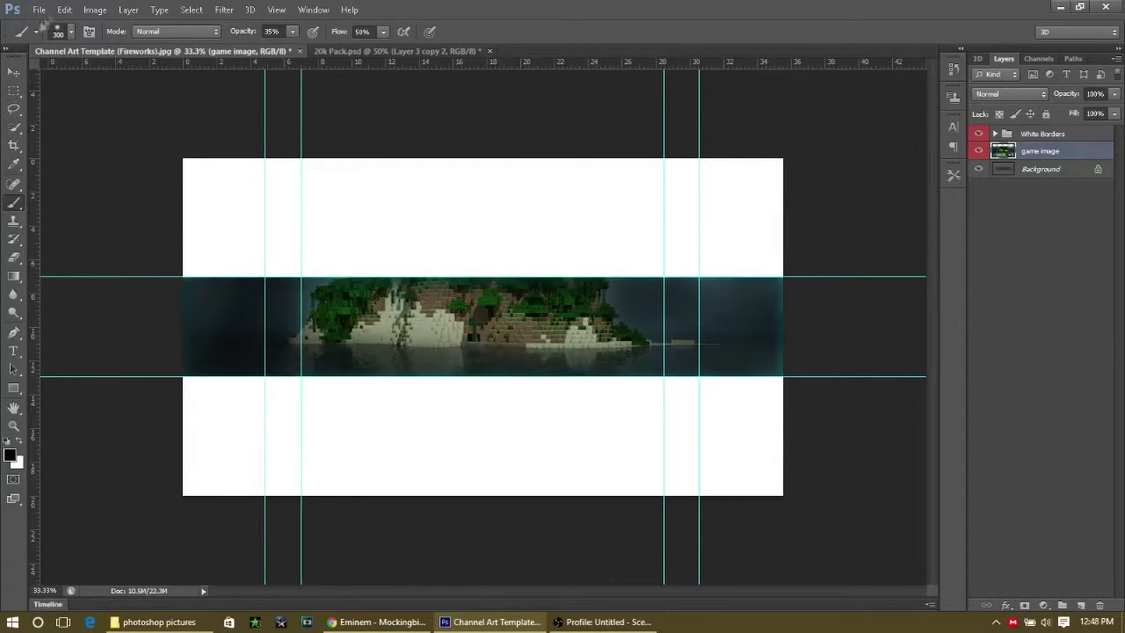
Step: Revert the black painting and remove the restored Layer 3 copy 2
key("ctrl+v")
right_click(1011, 149)
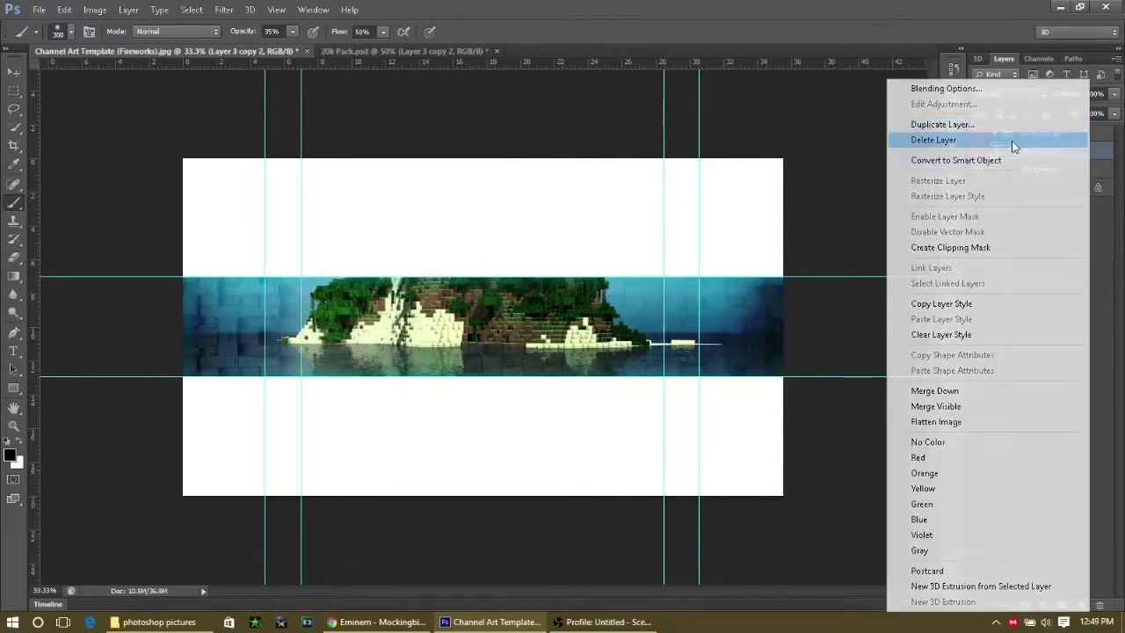
left_click(1013, 142)
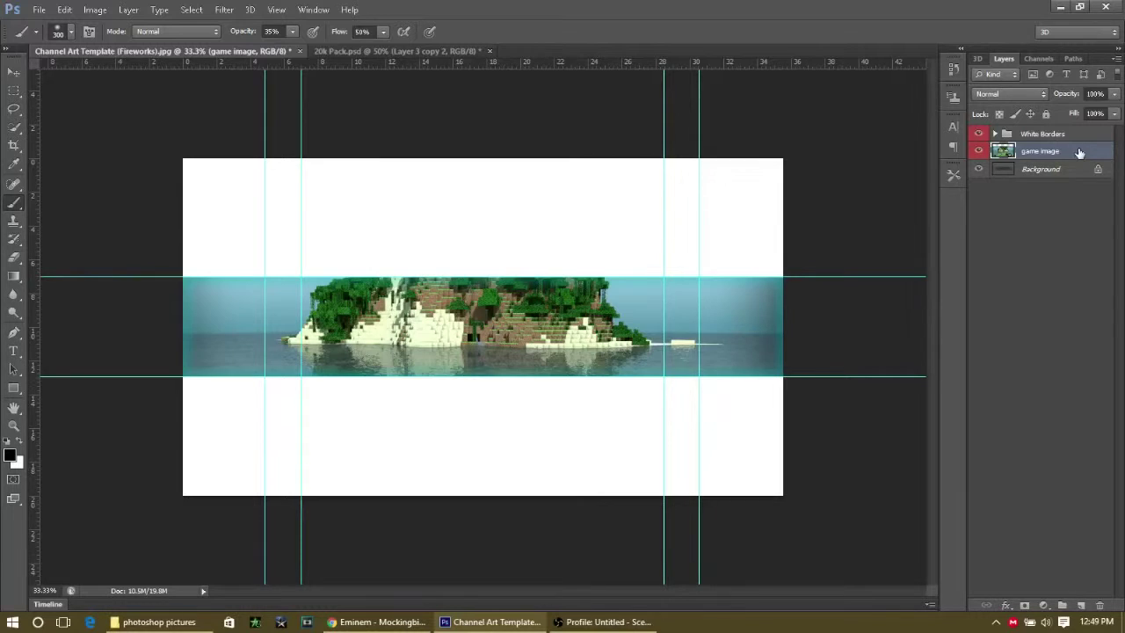
Step: Desaturate the game image layer and set the foreground colour to bright cyan
key("ctrl+shift+u")
left_click(9, 456)
left_click(724, 126)
Step: Paint a cyan glow around the edges of the game image strip and undo the last strokes
mouse_move(201, 263)
left_mouse_down()
mouse_move(796, 268)
mouse_move(795, 404)
mouse_move(201, 389)
mouse_move(738, 403)
left_mouse_up()
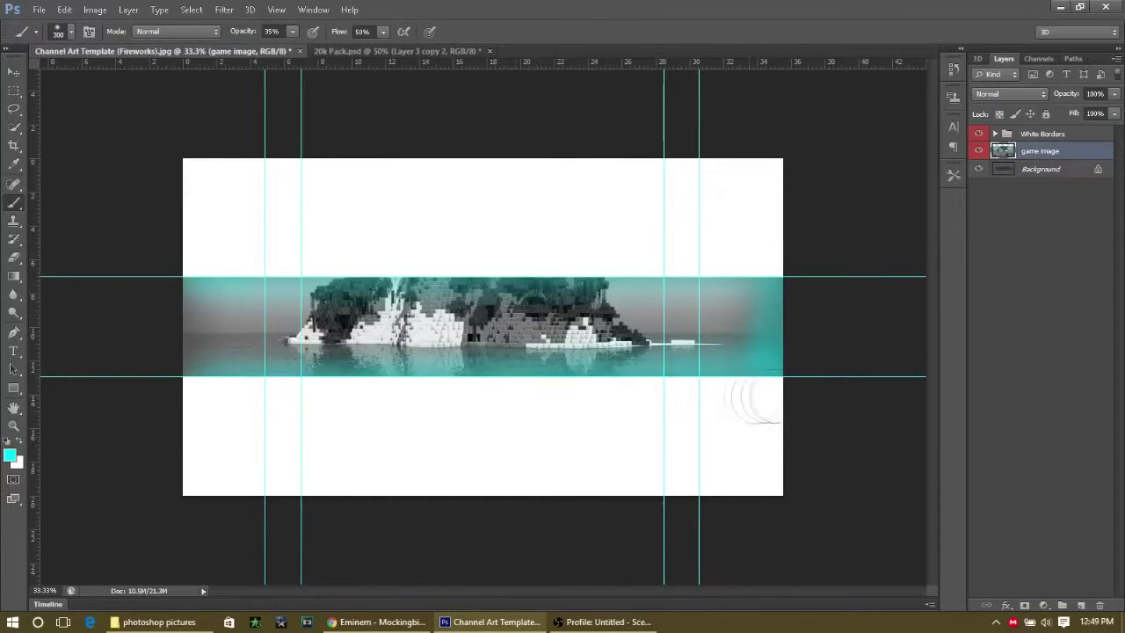
mouse_move(176, 285)
left_mouse_down()
mouse_move(181, 401)
mouse_move(313, 251)
mouse_move(603, 378)
mouse_move(533, 437)
left_mouse_up()
key("ctrl+alt+z")
key("ctrl+alt+z")
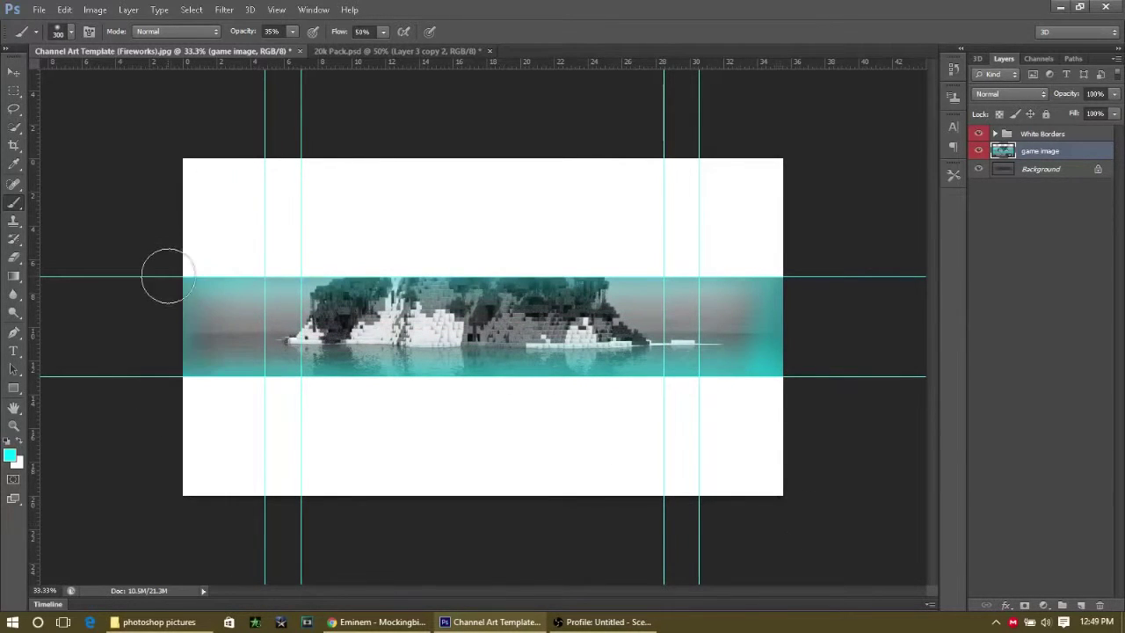
Step: Try erasing the inner part of the cyan glow with an 82 px Eraser and undo the erasing and painting
left_click(13, 257)
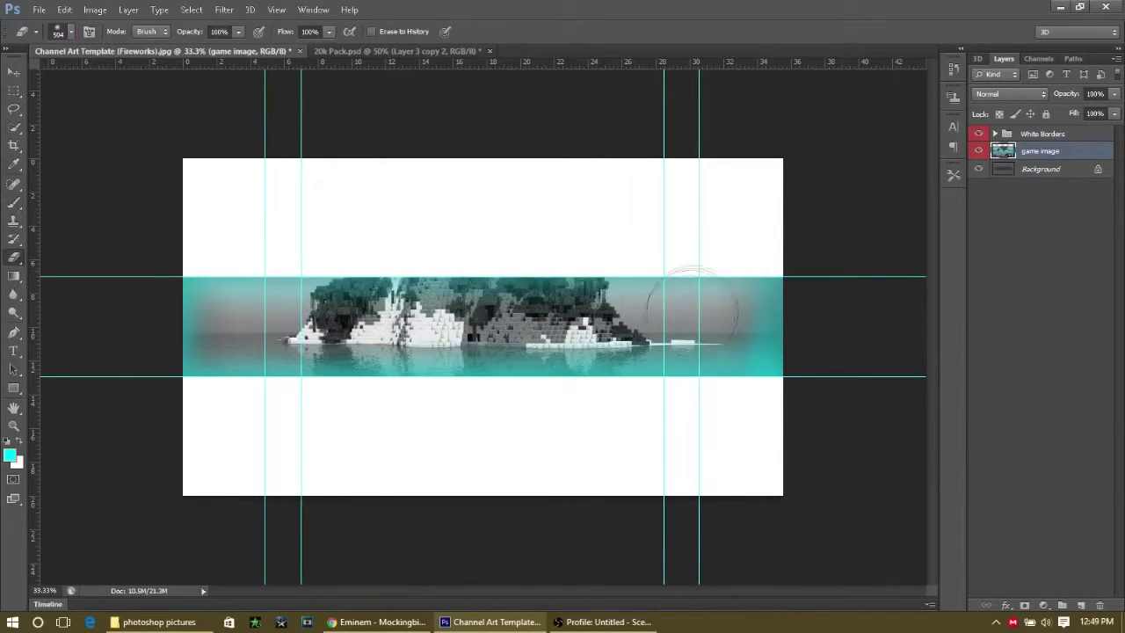
left_click(70, 32)
left_click(749, 301)
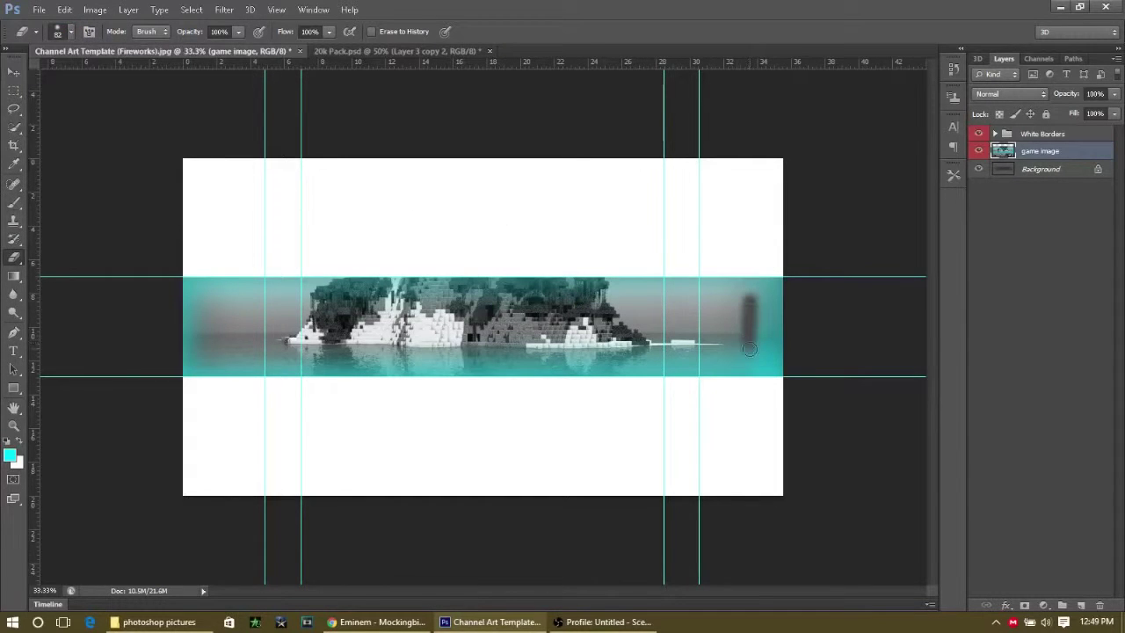
mouse_move(637, 349)
left_mouse_down()
mouse_move(452, 359)
mouse_move(238, 346)
left_mouse_up()
mouse_move(202, 299)
left_mouse_down()
mouse_move(729, 295)
mouse_move(550, 334)
mouse_move(413, 334)
left_mouse_up()
key("ctrl+z")
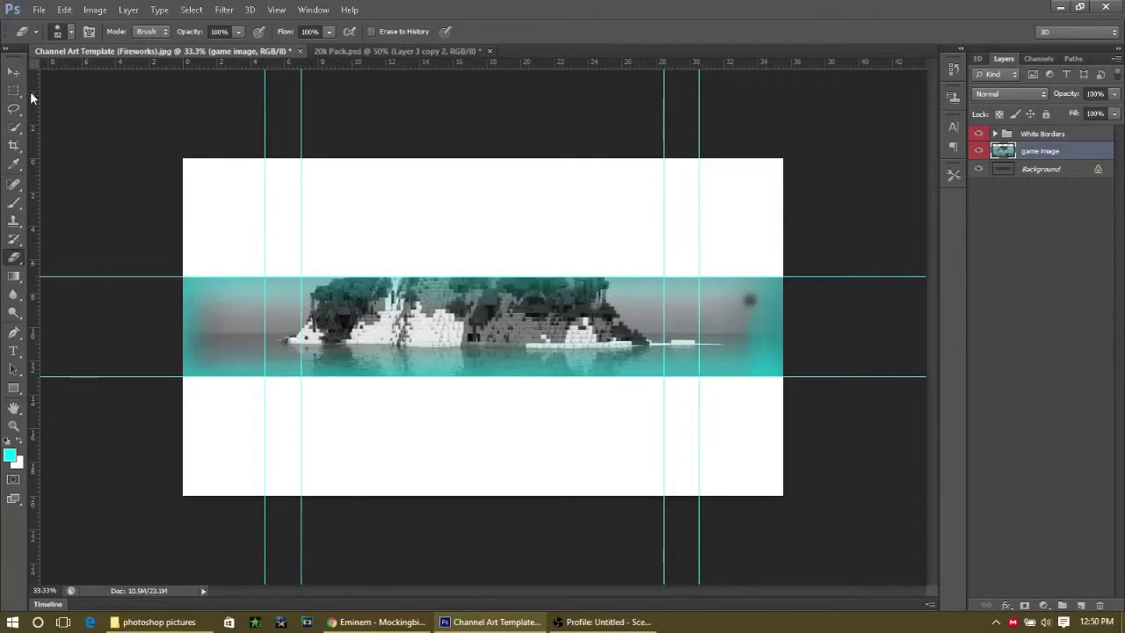
key("ctrl+alt+z")
Step: Repaint the cyan glow around all edges of the game image strip with the 300 px Brush and deselect the layer
key("b")
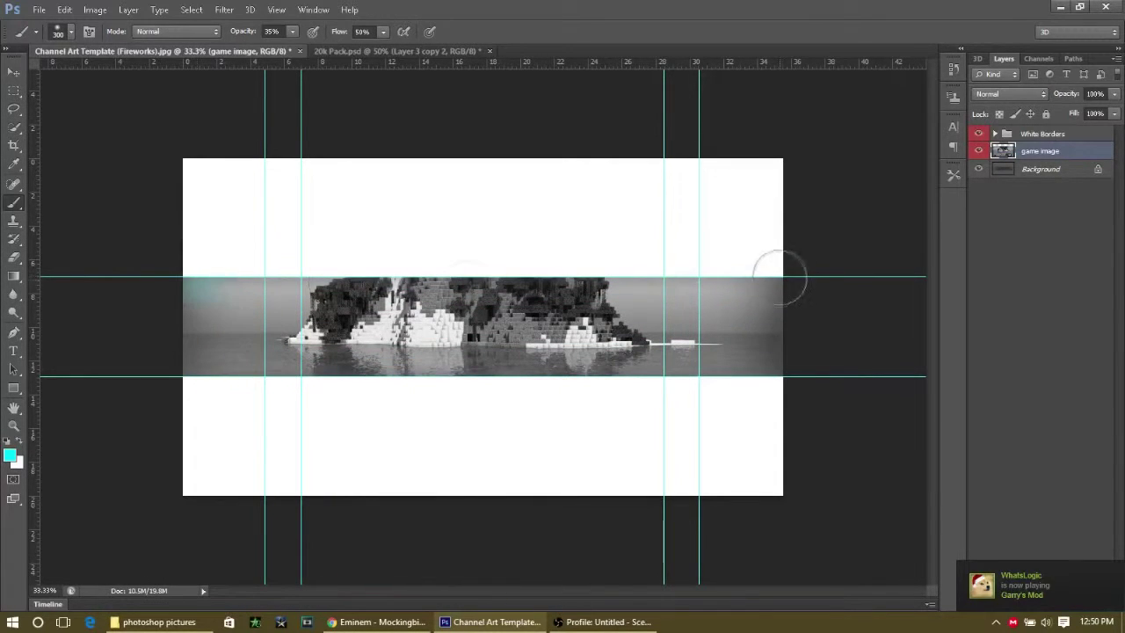
mouse_move(780, 274)
left_mouse_down()
mouse_move(787, 360)
mouse_move(769, 381)
mouse_move(201, 381)
left_mouse_up()
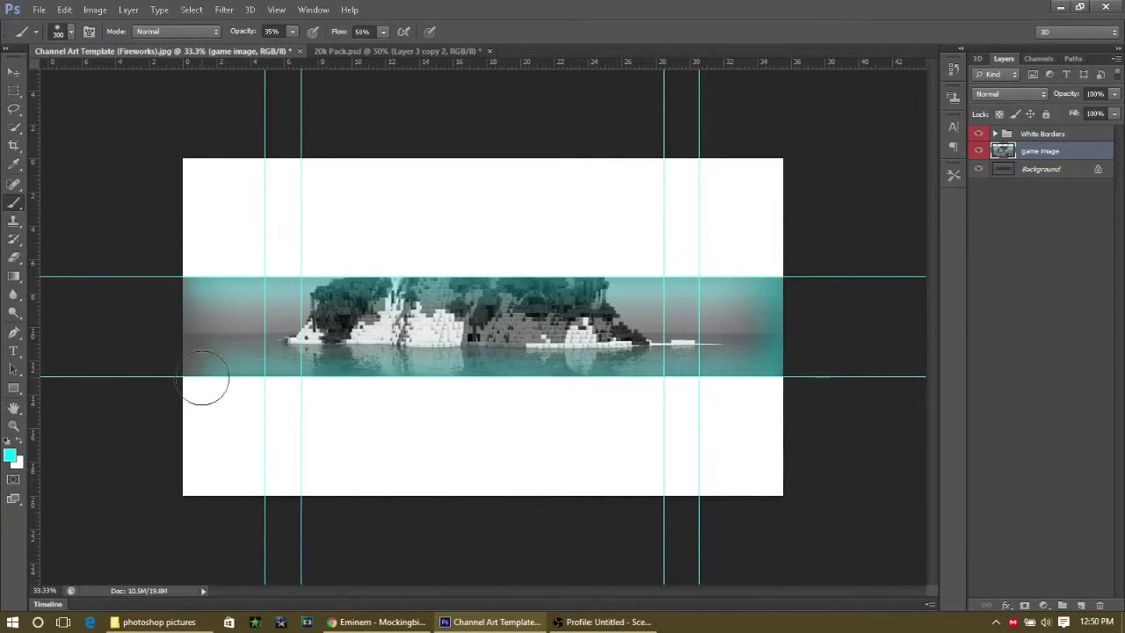
left_click(1063, 419)
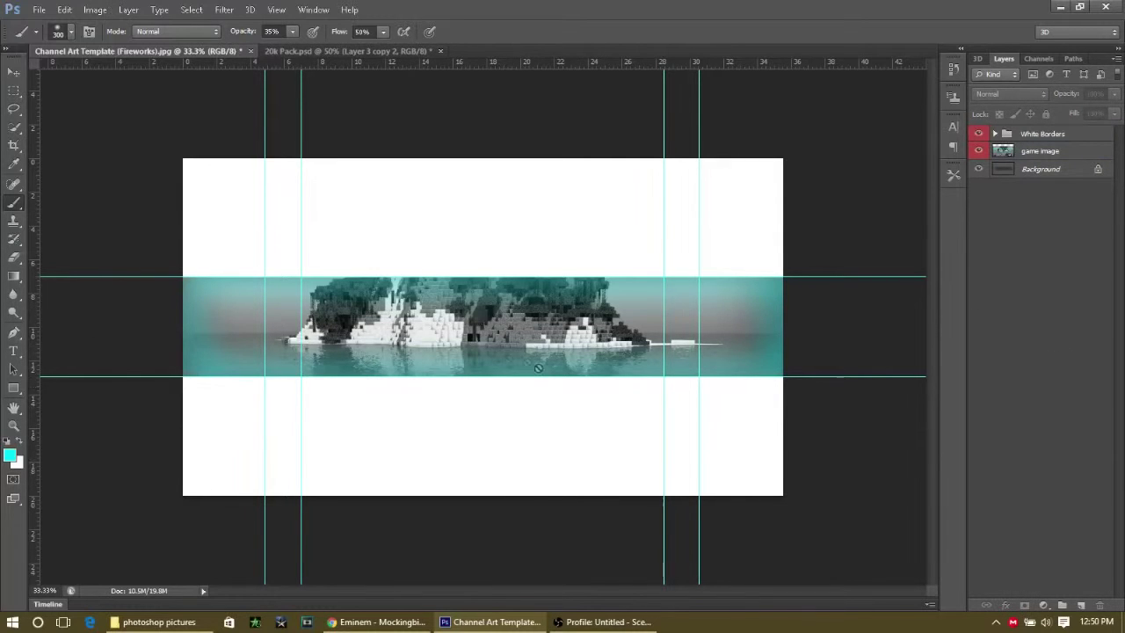
Step: In 20k Pack.psd, expand the Mini CC 1 group and recolour the Gradient Map's end colour stop to bright blue
key("ctrl+Tab")
left_click(1006, 203)
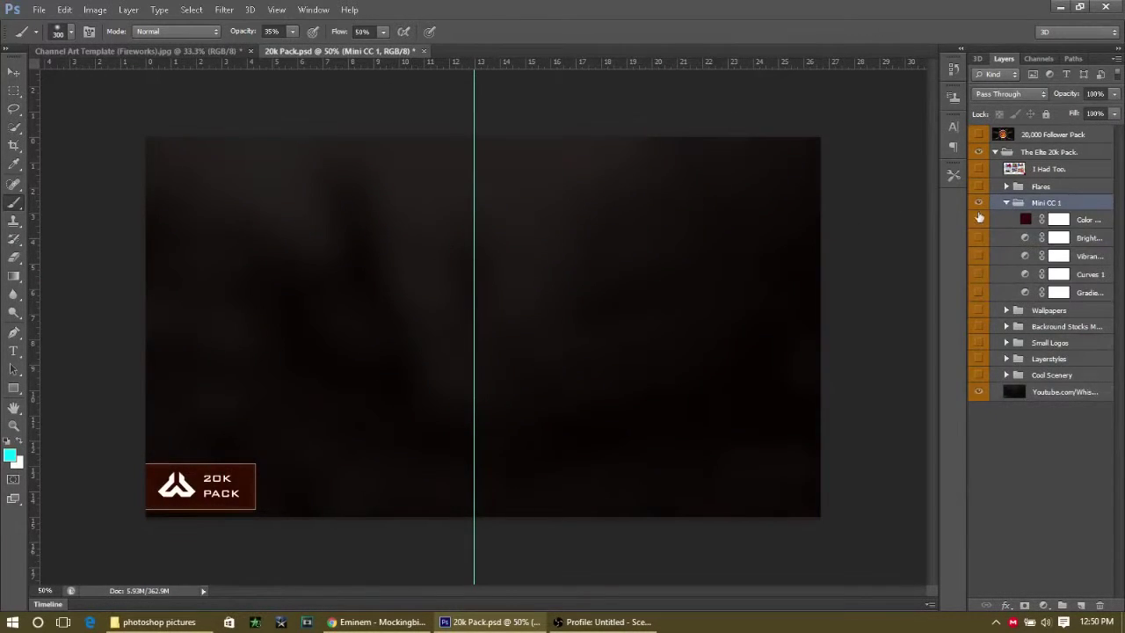
double_click(1026, 293)
left_click(1035, 104)
double_click(697, 332)
left_click(590, 220)
left_click(552, 142)
left_click(720, 123)
left_click(678, 125)
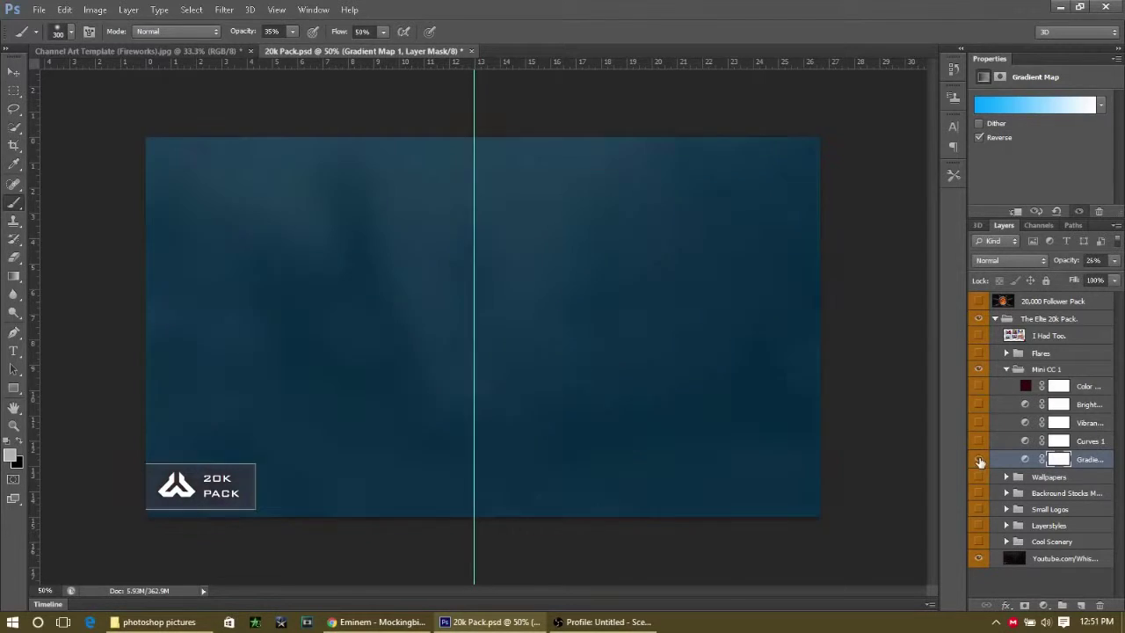
Step: Recolour the Gradient Map's end colour stop from blue to a muted teal
left_click(1034, 105)
double_click(694, 334)
left_click(585, 242)
left_click(568, 183)
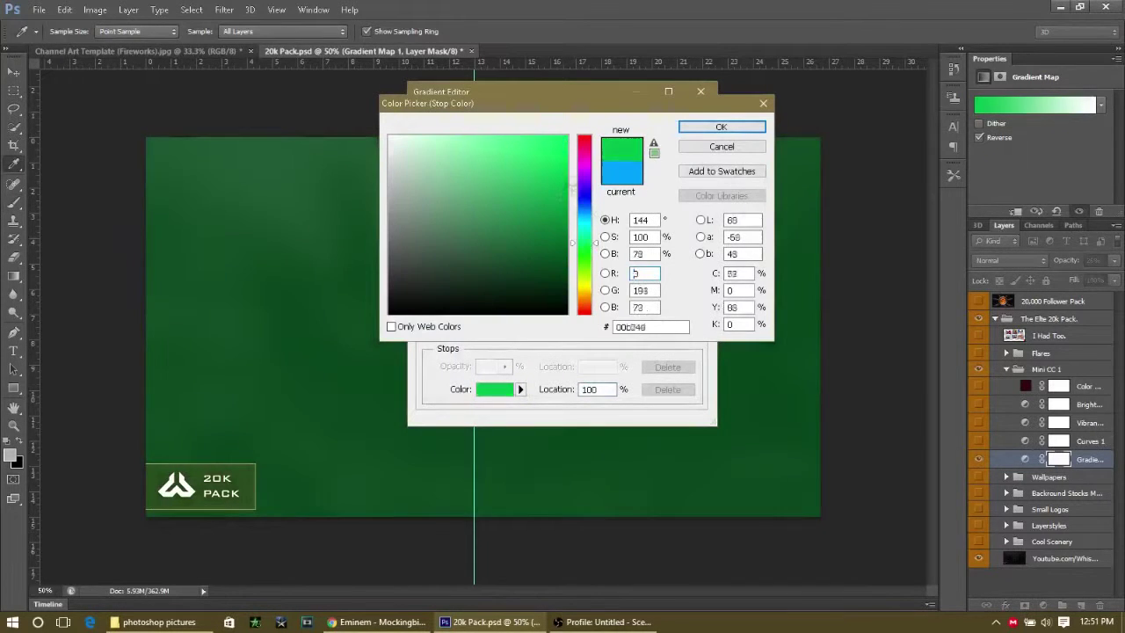
left_click(584, 234)
mouse_move(430, 175)
left_mouse_down()
mouse_move(402, 158)
mouse_move(478, 243)
left_mouse_up()
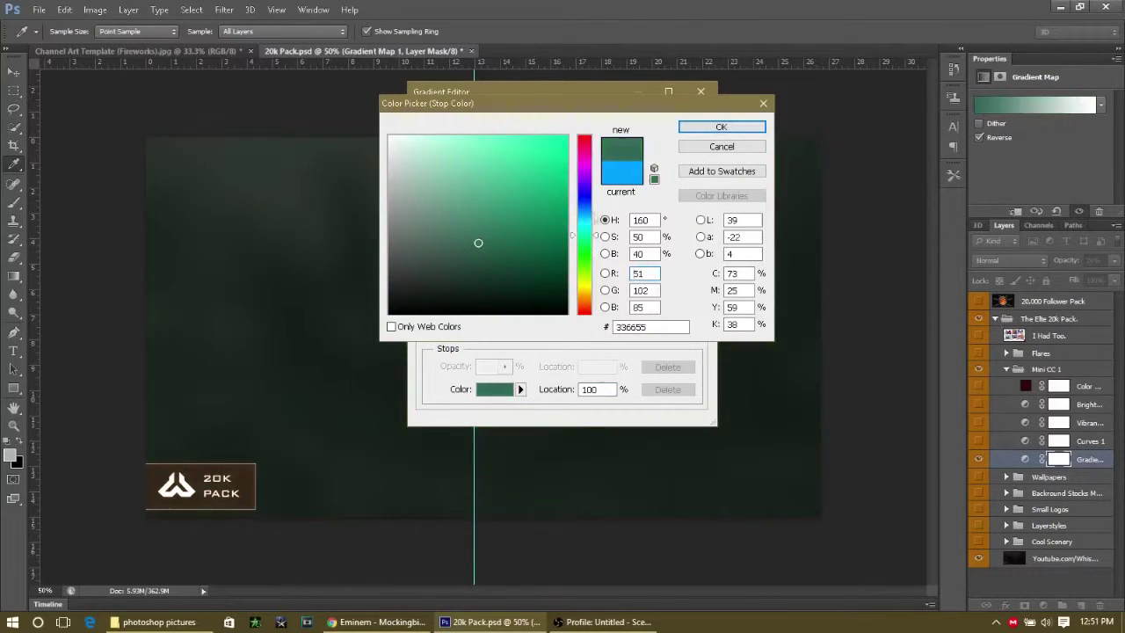
left_click(587, 225)
left_click(536, 209)
left_click(721, 126)
Step: Set the Gradient Map's start colour stop to black and accept the gradient
double_click(428, 334)
left_click(395, 309)
left_click(694, 128)
left_click(694, 128)
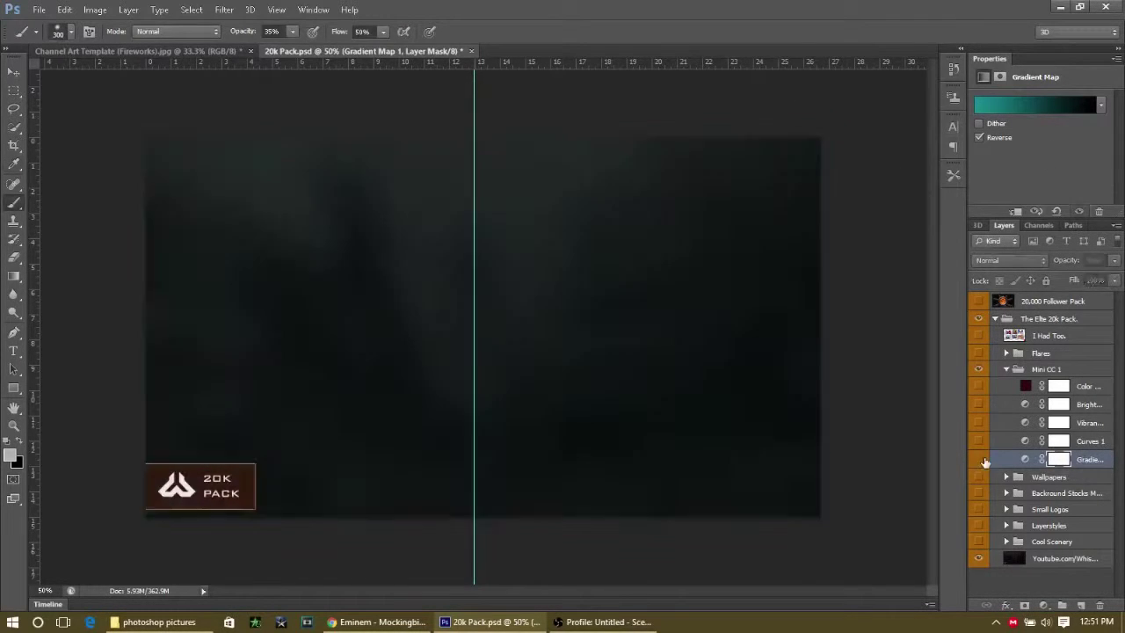
Step: Hide the Gradient Map layer in the Mini CC 1 group and return to the channel art document
left_click(979, 460)
right_click(979, 461)
left_click(910, 303)
key("ctrl+Tab")
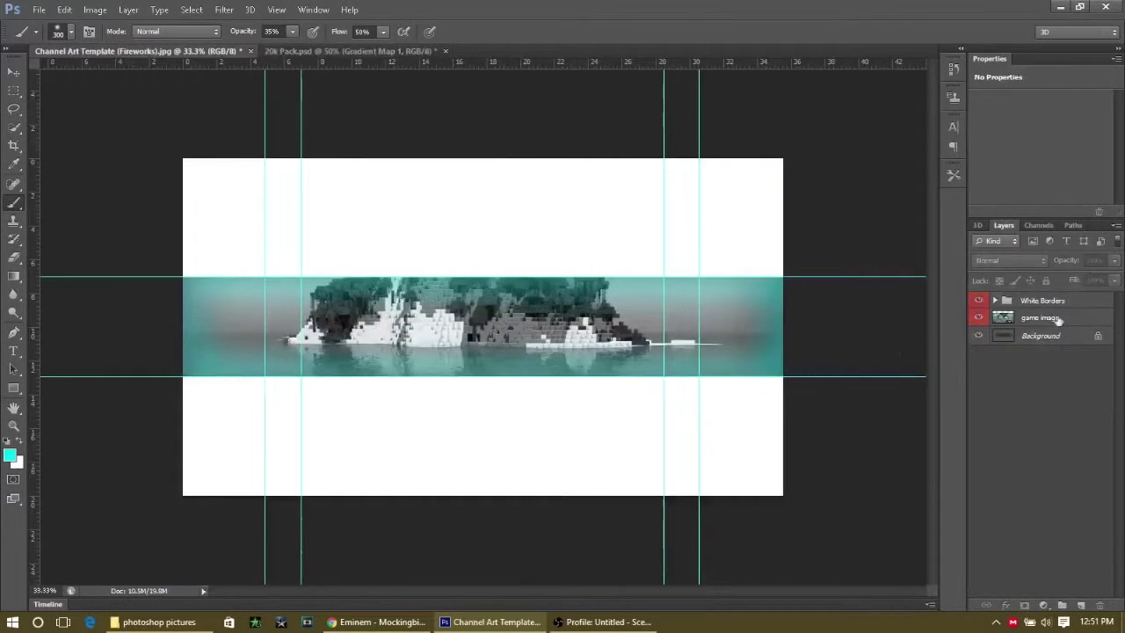
Step: Lower the game image layer's opacity to 95%
right_click(981, 324)
left_click(908, 319)
left_click_drag(1111, 262, 1110, 279)
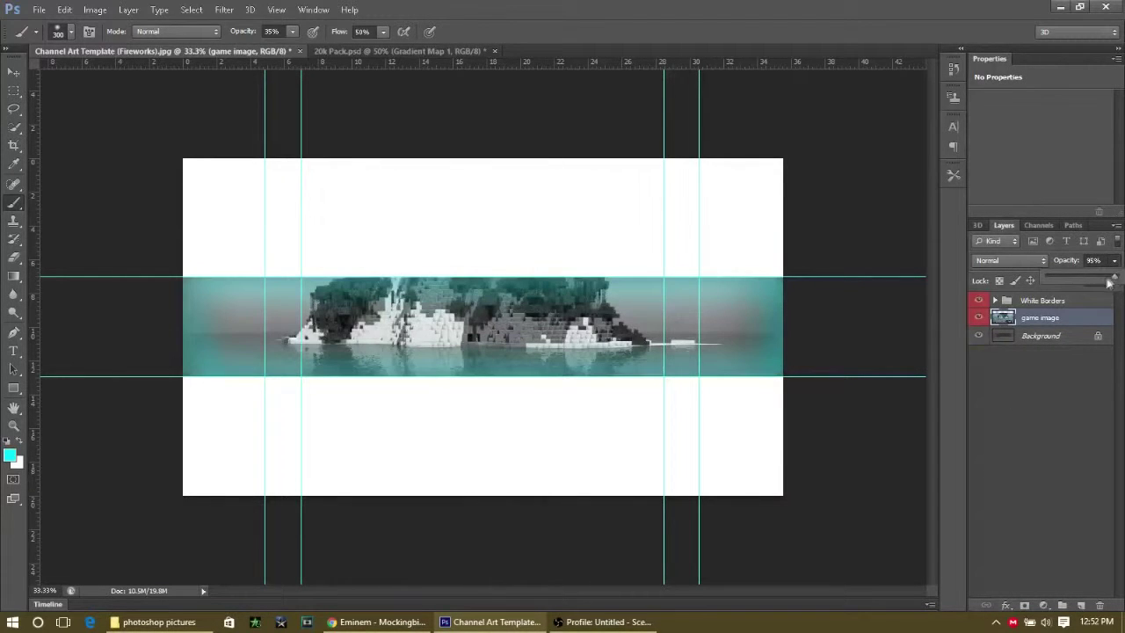
left_click(71, 32)
Step: Switch to Chrome, search for "Minecraft font" and download the MineCrafter font from dafont.com
left_click(378, 622)
left_click(211, 9)
left_click(153, 29)
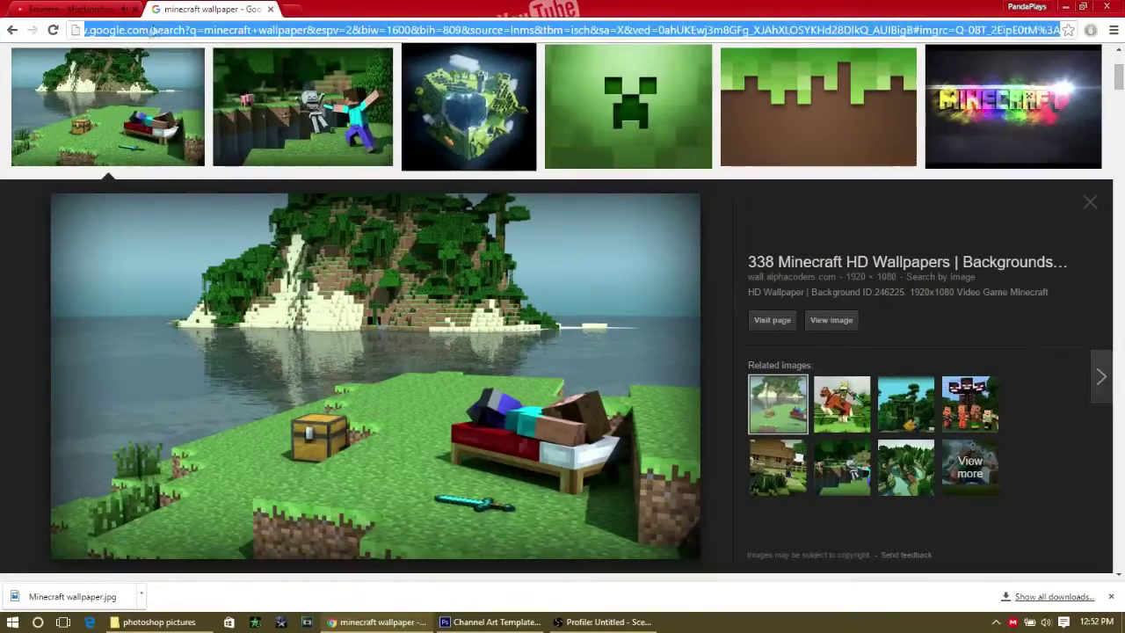
type("MInecraft font")
key("Return")
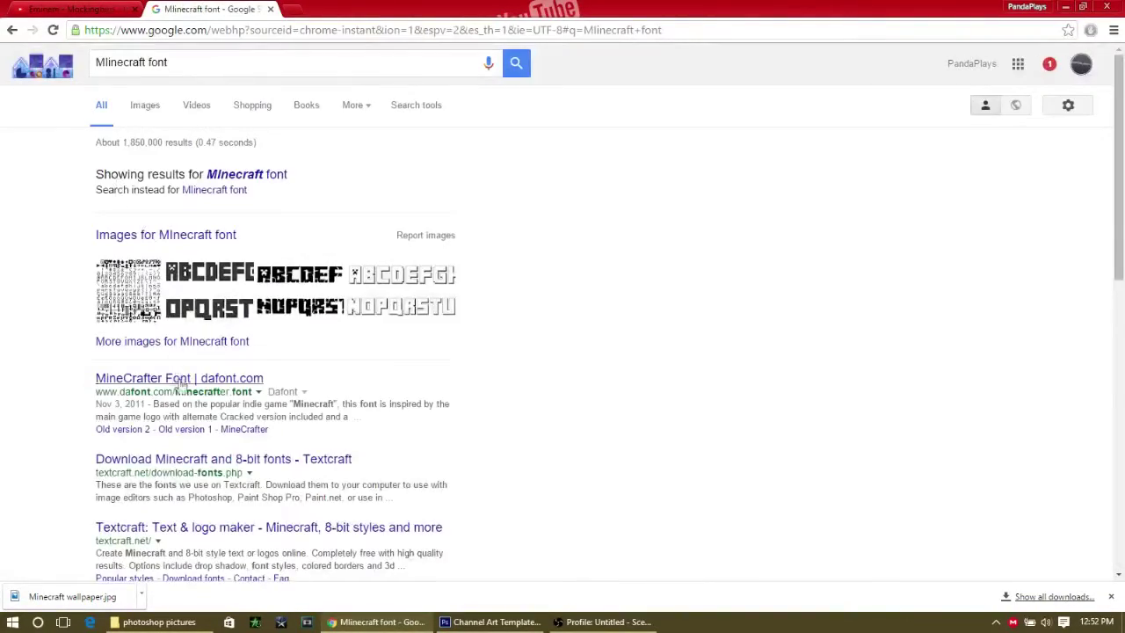
left_click(175, 378)
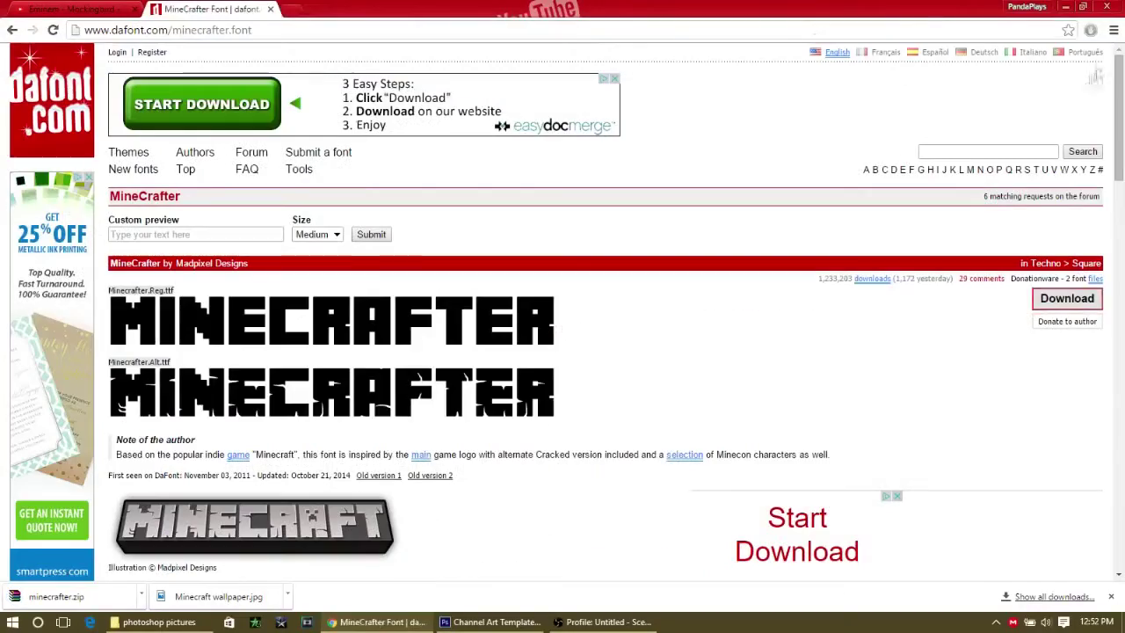
Step: Open the downloaded minecrafter.zip, install the regular Minecrafter font and close the font preview and archive
left_click_drag(824, 9, 824, 35)
left_click(1060, 6)
left_click(286, 431)
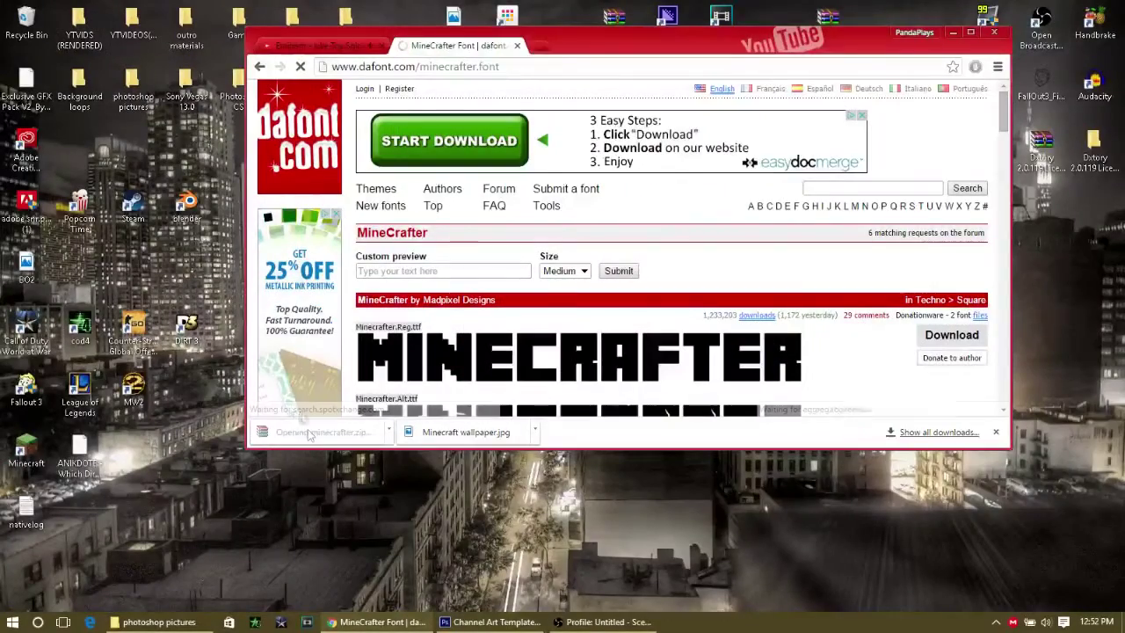
left_click(795, 97)
double_click(518, 285)
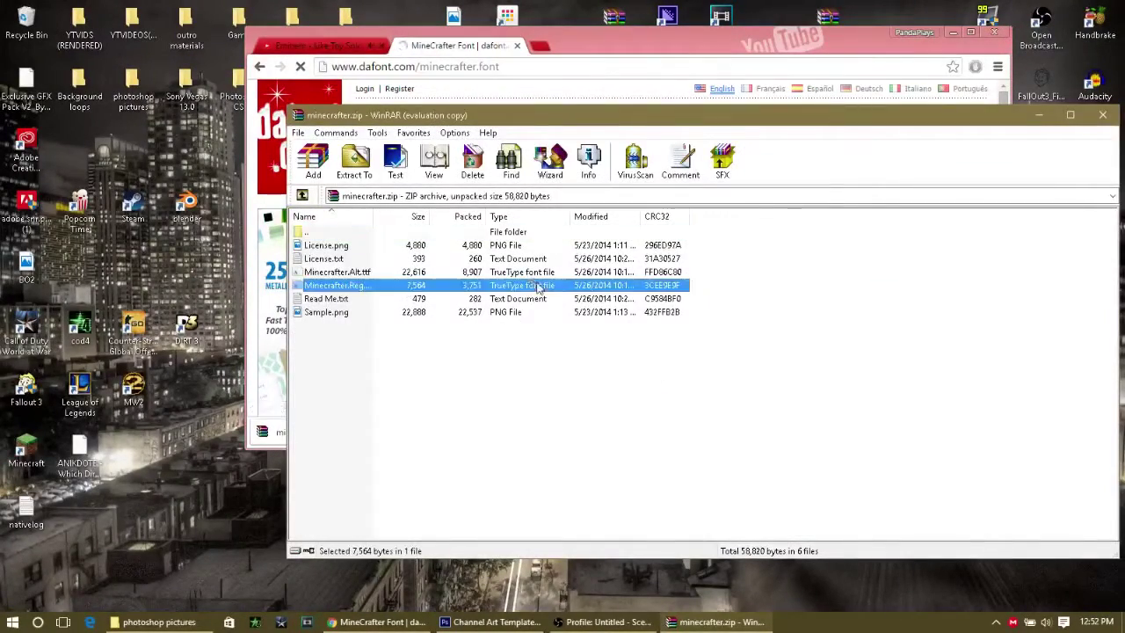
left_click(156, 92)
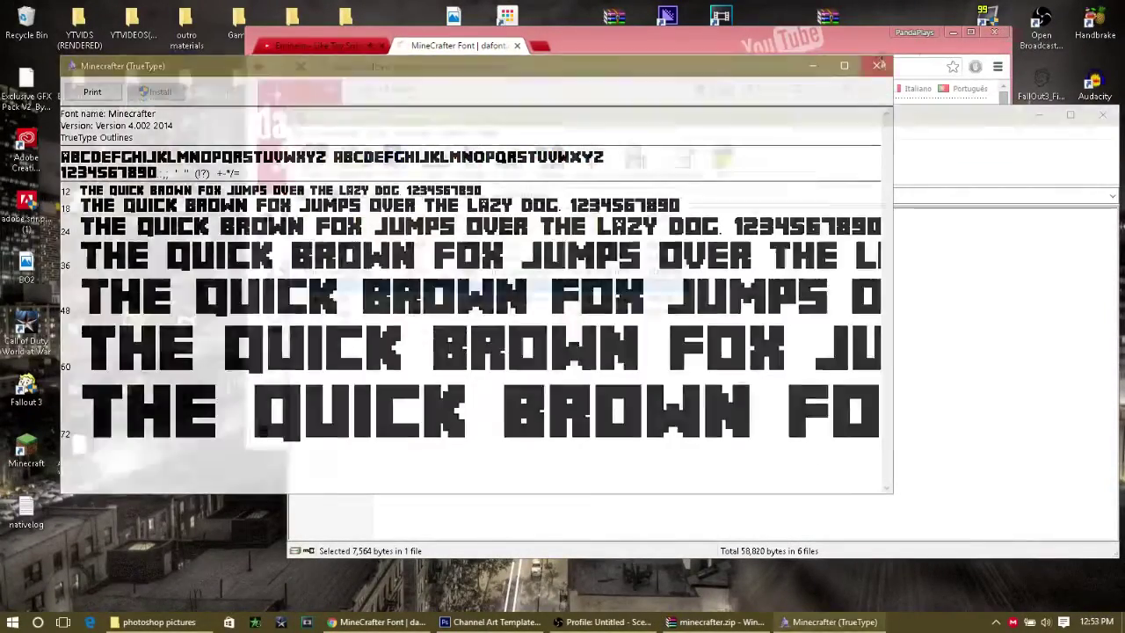
left_click(876, 65)
left_click(683, 44)
Step: Return to Photoshop, show the 496016 copy 5 background stock in 20k Pack.psd and bring it into the channel art document
left_click(526, 624)
key("z")
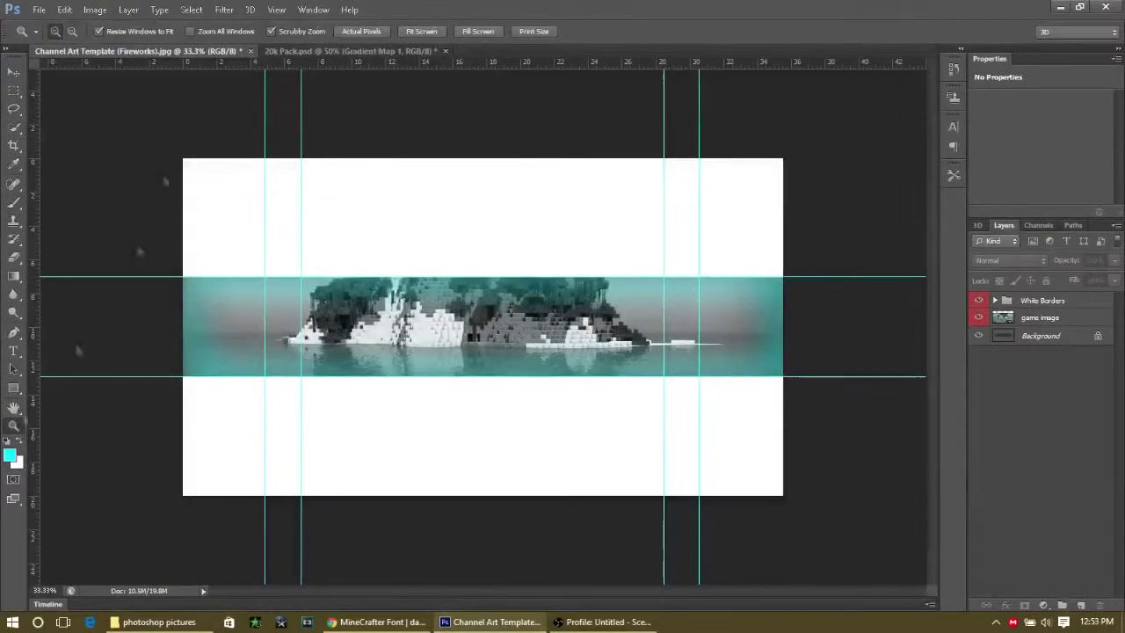
left_click(421, 31)
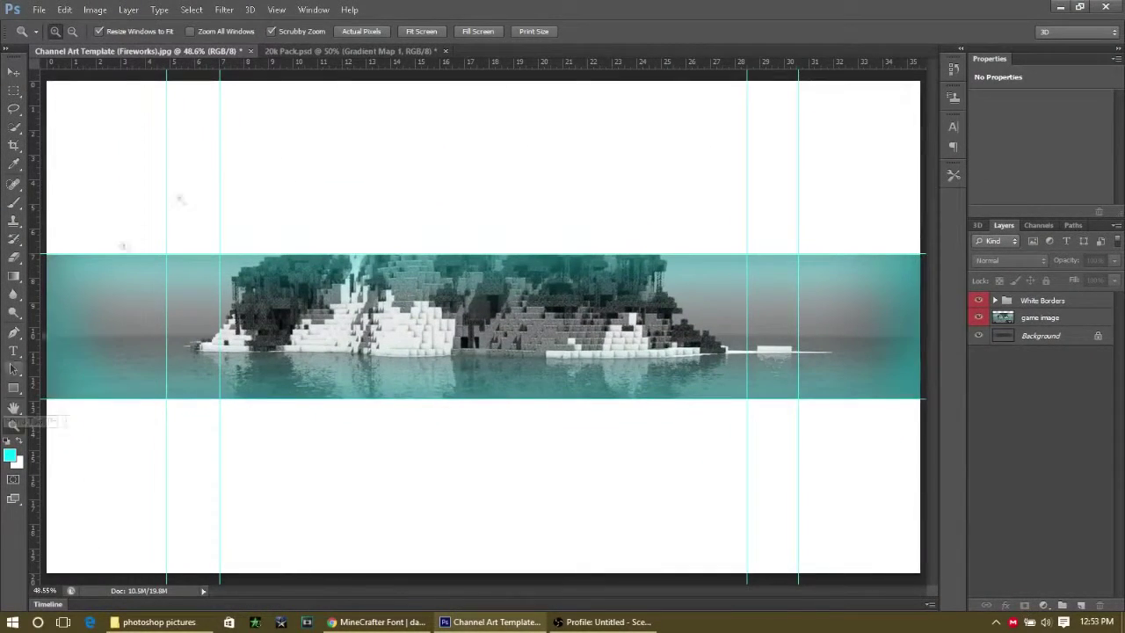
left_click(349, 50)
left_click(1008, 370)
left_click(1006, 402)
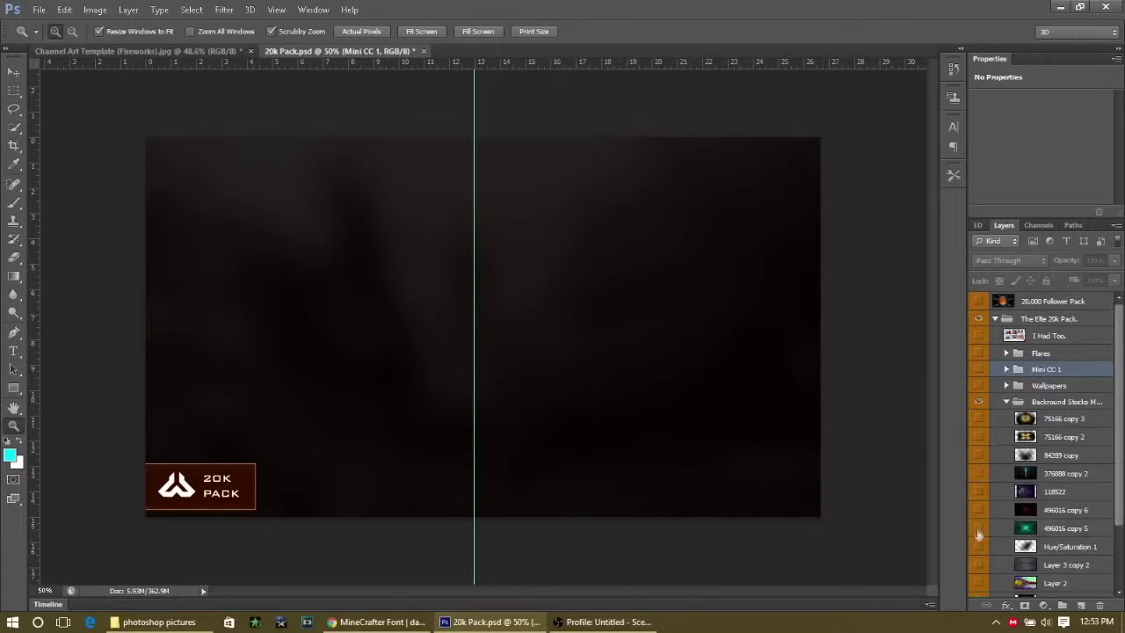
left_click(978, 533)
key("v")
left_click_drag(695, 368, 635, 418)
Step: Scale the green light-ray texture to fill the whole canvas
left_click_drag(177, 173, 9, 66)
left_click_drag(846, 553, 728, 472)
key("Return")
Step: Try another blend mode on the light-ray texture and place its layer below the White Borders group
left_click(1011, 260)
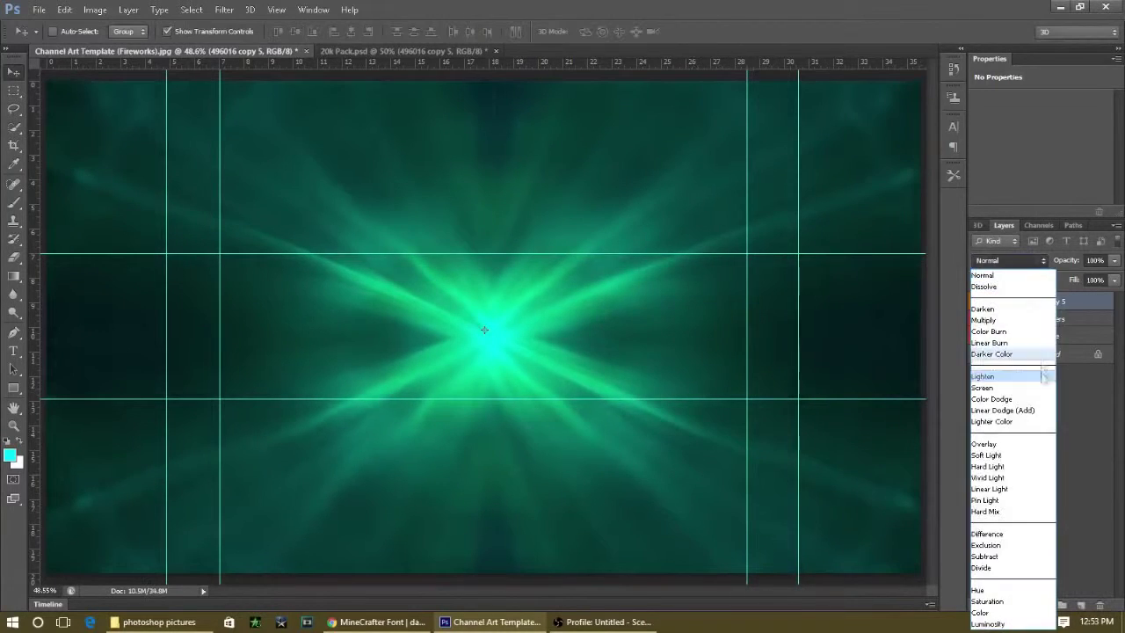
left_click(1001, 365)
left_click_drag(1086, 325, 1085, 327)
Step: Transform the texture so its bright centre sits at the island's right side, and set its blend mode to Screen
key("ctrl+t")
left_click_drag(849, 539, 48, 251)
left_click(1009, 260)
left_click(1006, 439)
key("Return")
Step: Add the text "YOUR NAME" over the island in the Minecrafter font at 160 pt
key("t")
left_click(151, 32)
left_click(111, 31)
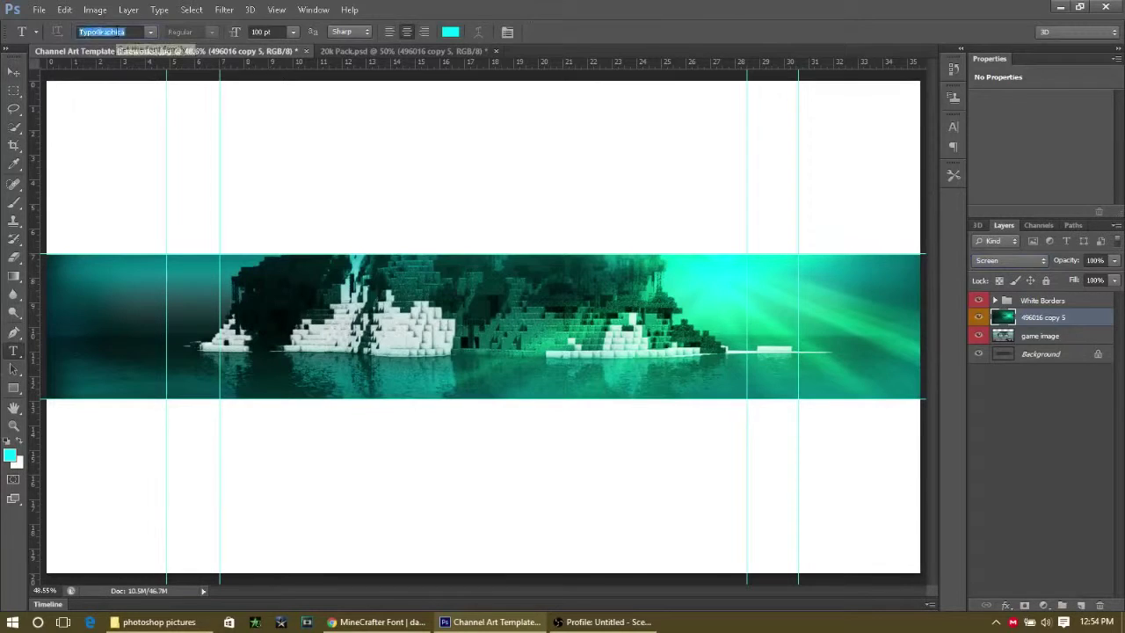
left_click_drag(325, 374, 734, 400)
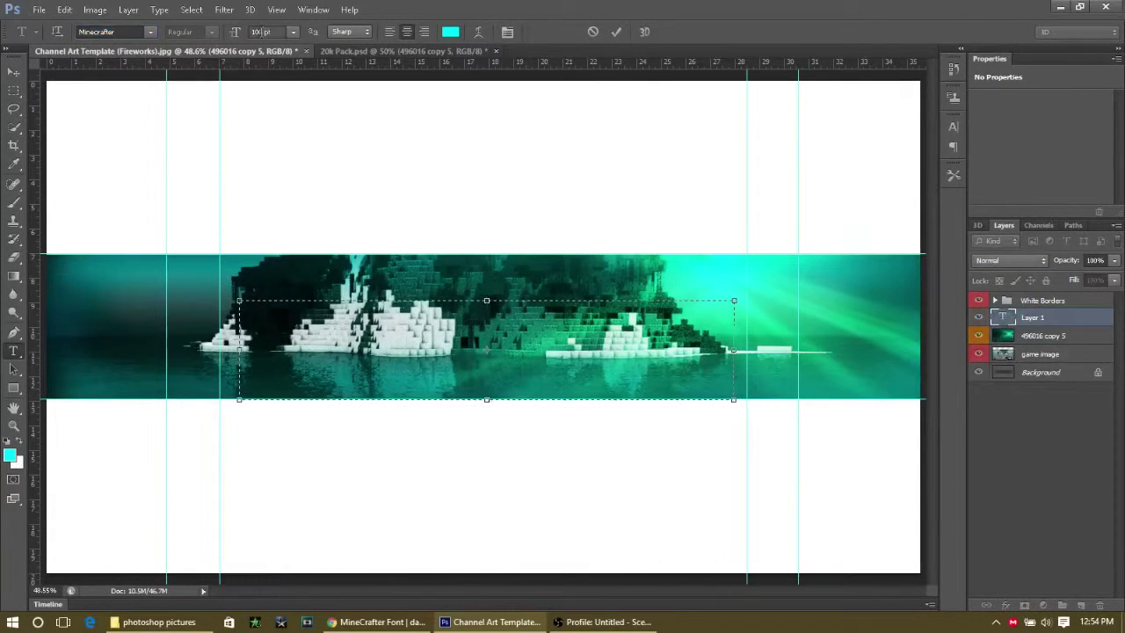
type("YOUR NAME")
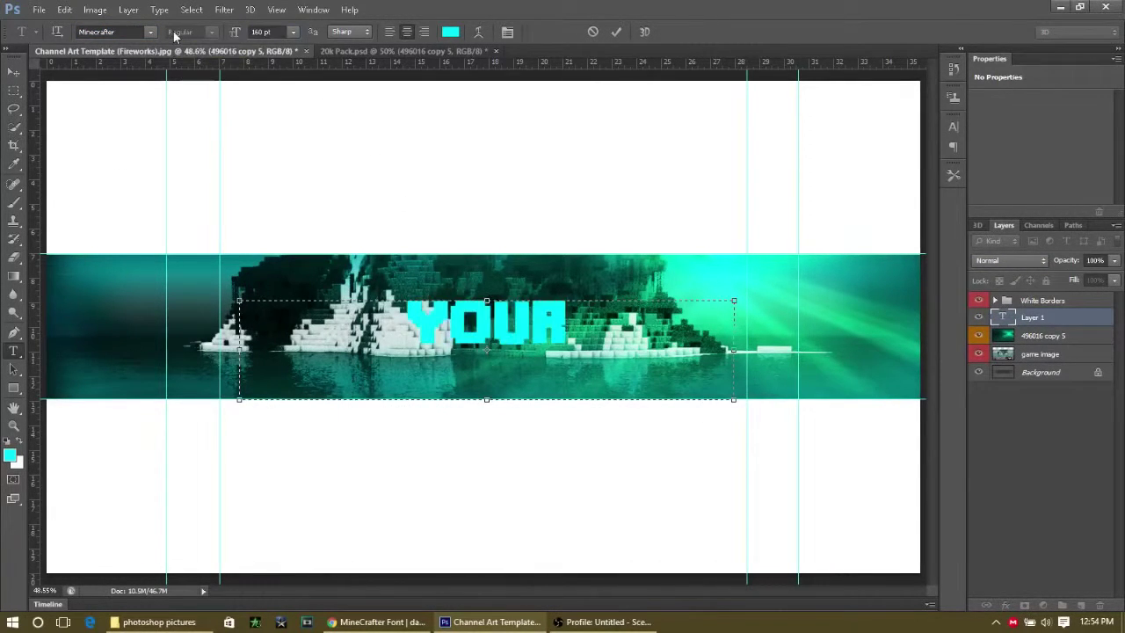
Step: Set the size of the whole title text to 125 pt
key("ctrl+a")
left_click(233, 40)
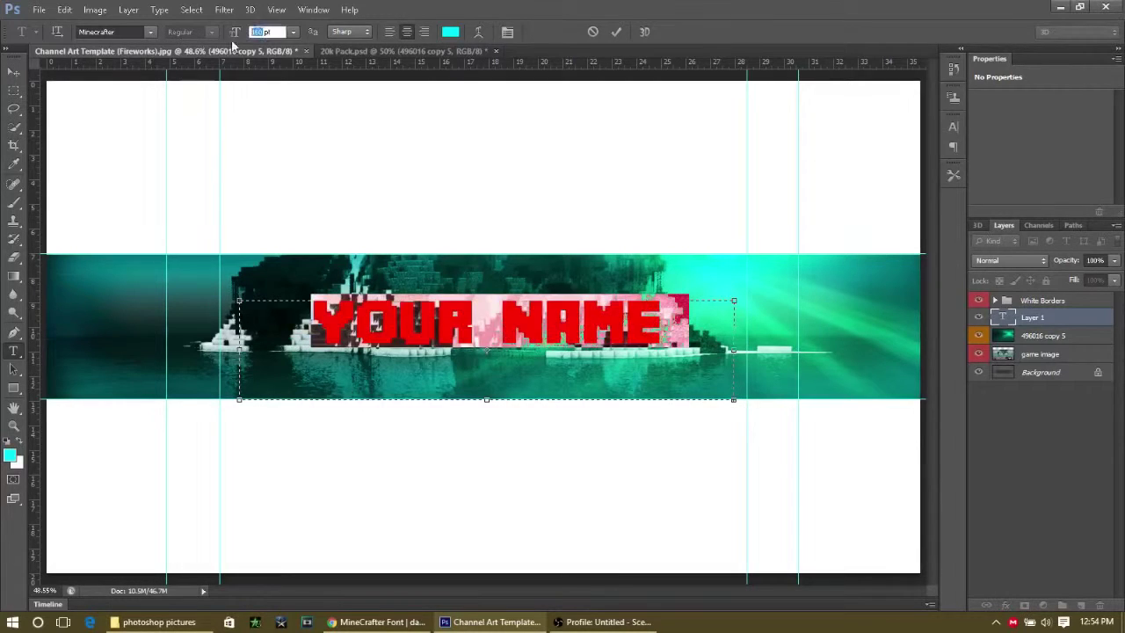
type("125")
key("Return")
Step: Complete the title as "YOUR NAME HERE" and position it centred in the lower part of the image strip
key("ctrl+a")
left_click_drag(657, 372, 657, 414)
left_click_drag(569, 424, 564, 426)
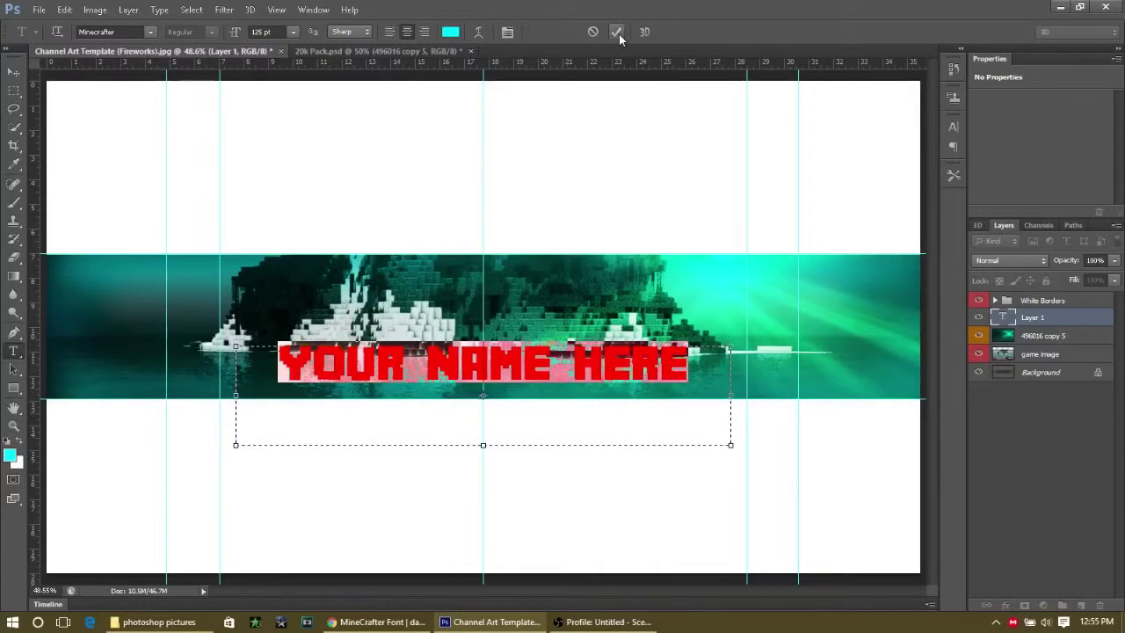
left_click(616, 32)
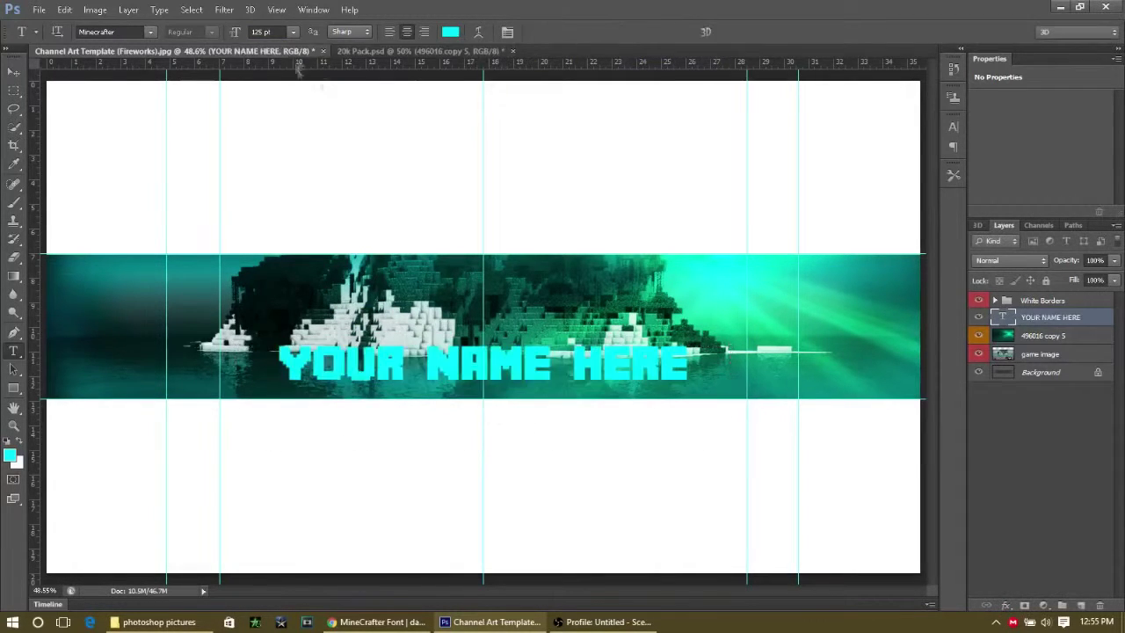
Step: In 20k Pack.psd, hide the 496016 copy 5 layer and its background stocks group, and collapse the group
key("ctrl+Tab")
left_click(978, 528)
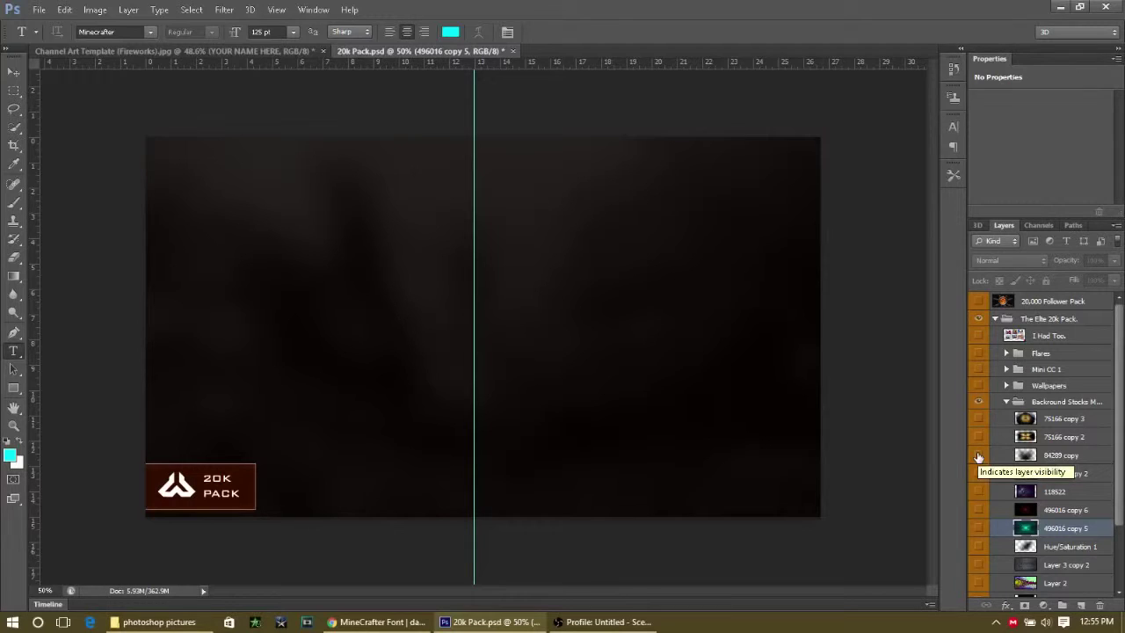
left_click(978, 401)
left_click(1006, 402)
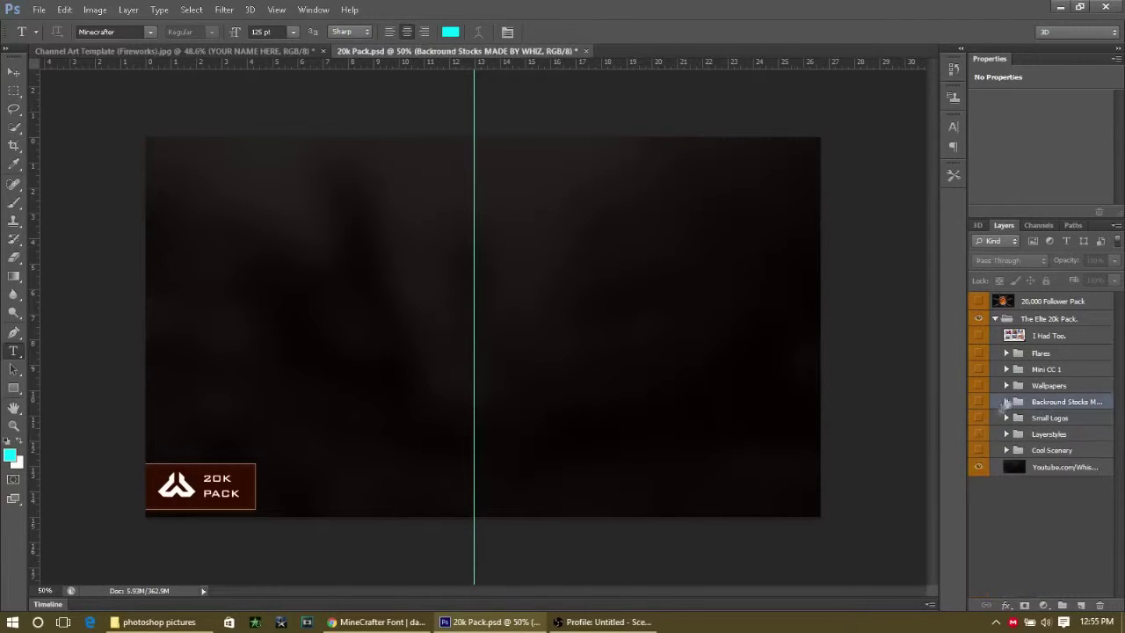
Step: Copy the Blue style from the Layerstyles group and paste it onto the YOUR NAME HERE layer
left_click(978, 434)
left_click(1006, 434)
left_click(1054, 488)
key("ctrl+Tab")
right_click(1050, 317)
left_click(971, 408)
key("0")
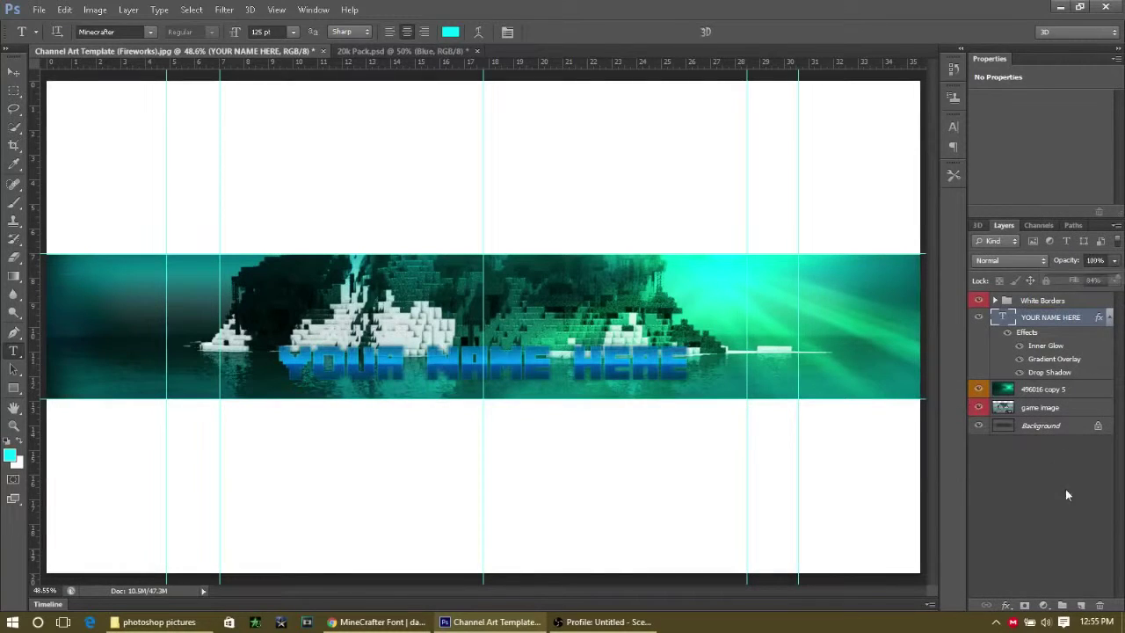
Step: Collapse the title layer's effects and move the layer below 496016 copy 5
left_click(1071, 303)
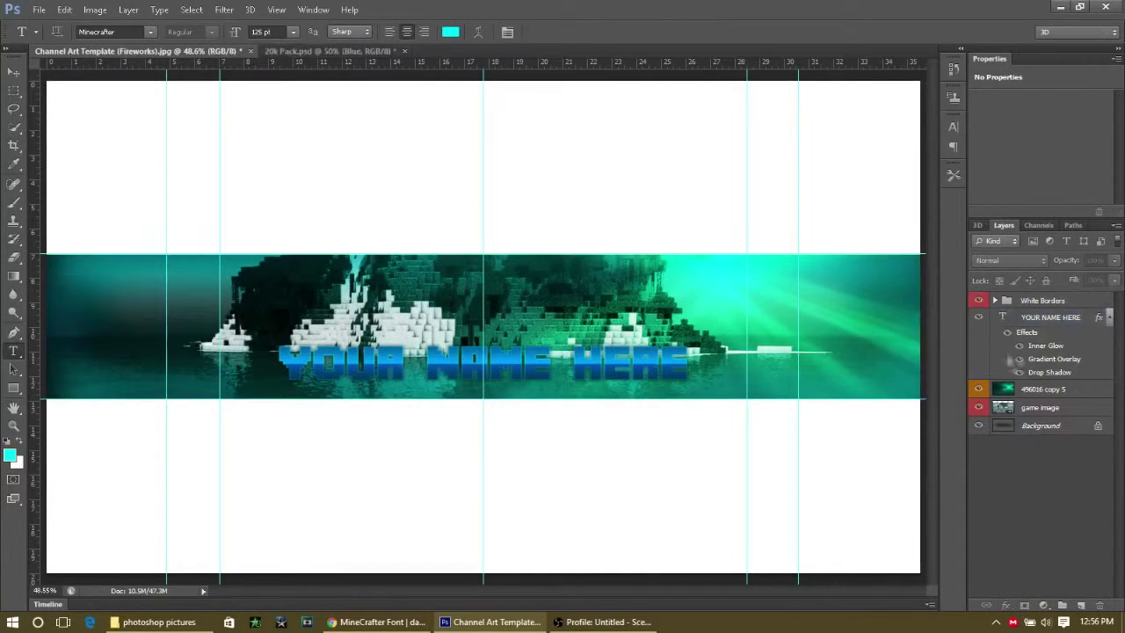
left_click(1078, 323)
left_click(1109, 317)
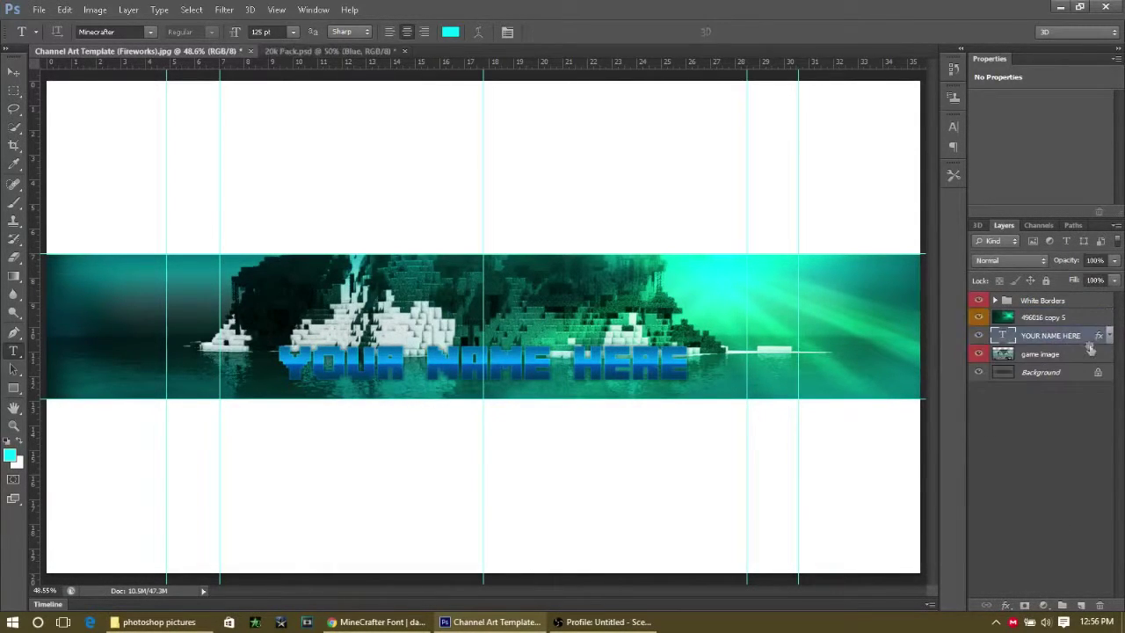
left_click_drag(1072, 317, 1086, 343)
Step: In the title's Gradient Overlay, recolour the gradient's start stop to dark teal
double_click(1089, 338)
left_click(703, 323)
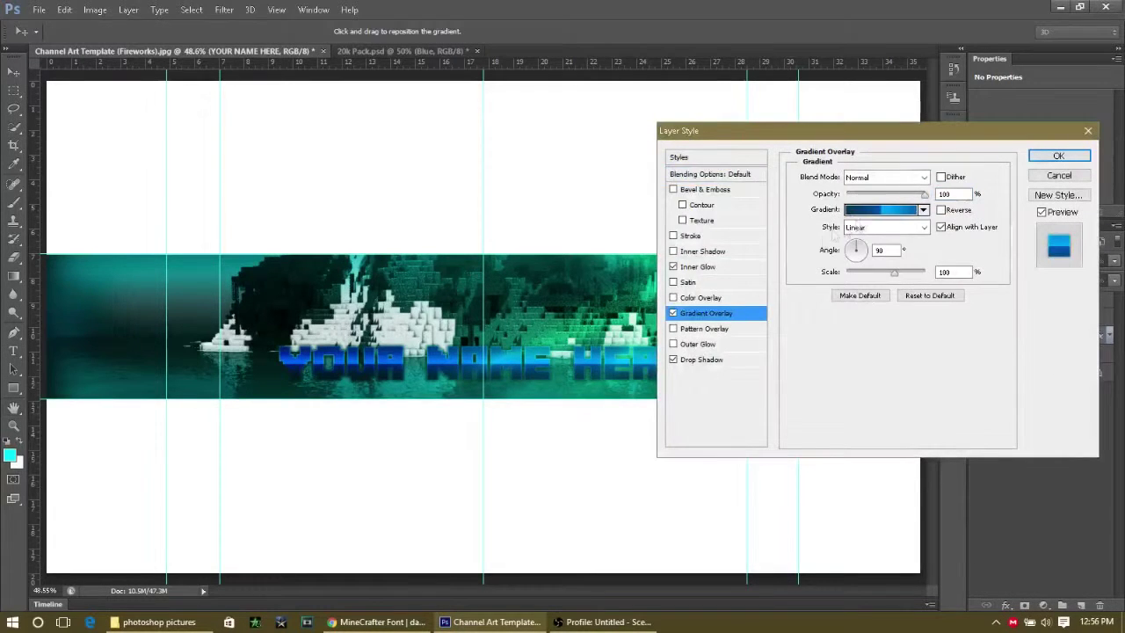
left_click(882, 209)
double_click(436, 348)
mouse_move(580, 211)
left_mouse_down()
mouse_move(583, 254)
mouse_move(594, 236)
mouse_move(539, 233)
left_mouse_up()
left_click(556, 214)
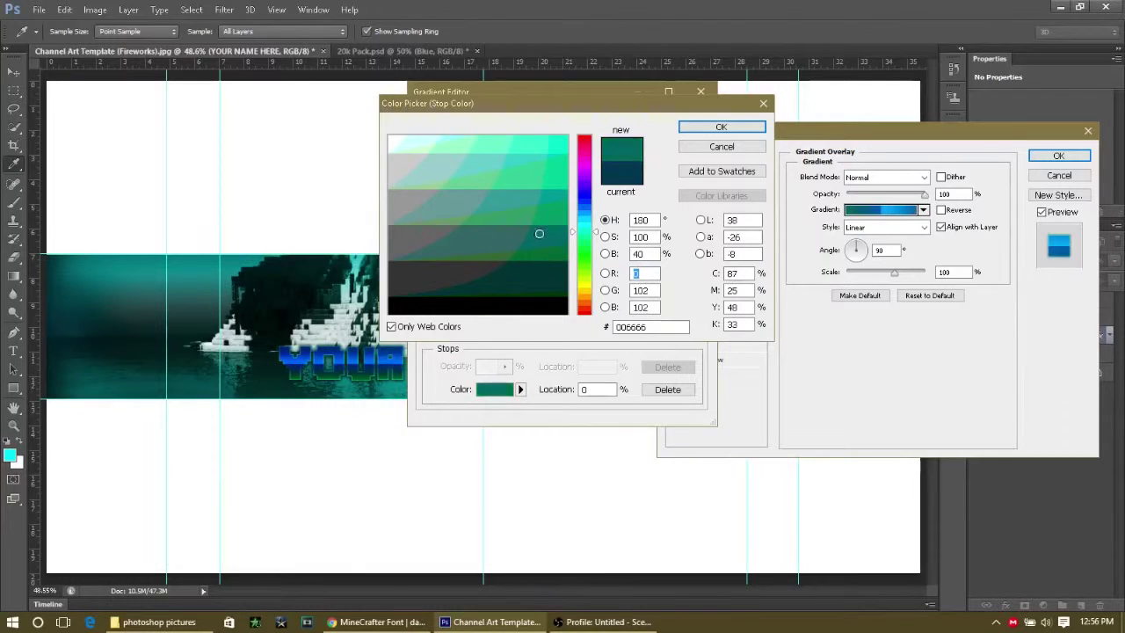
left_click(708, 129)
Step: Recolour the gradient's middle stop at 49% to dark teal
double_click(560, 339)
left_click(518, 224)
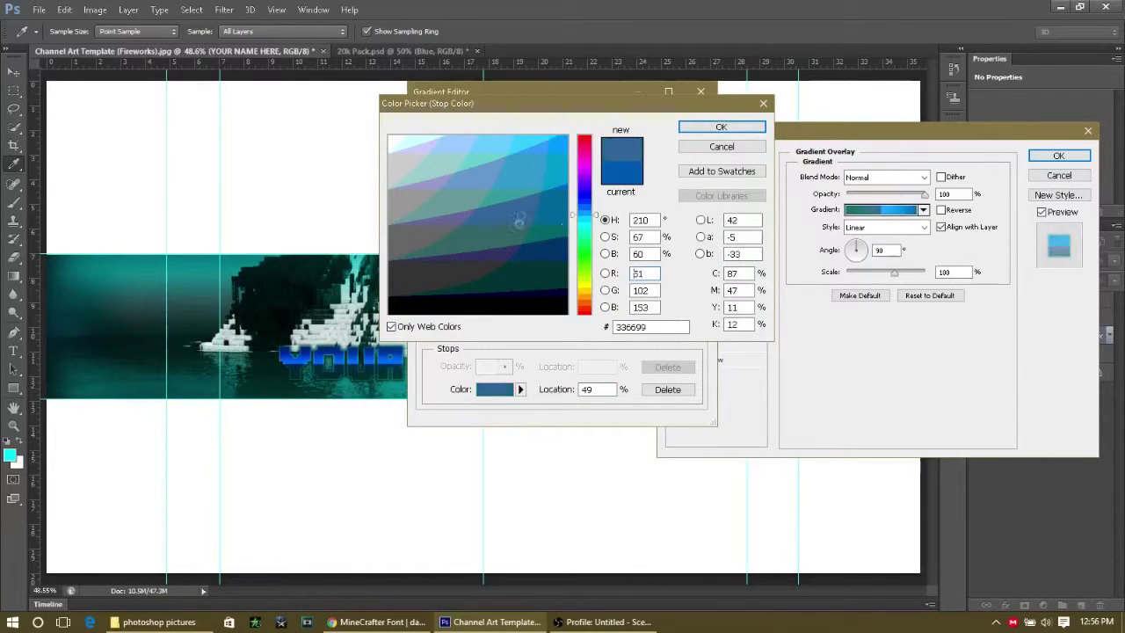
left_click(522, 251)
left_click(548, 233)
left_click(721, 127)
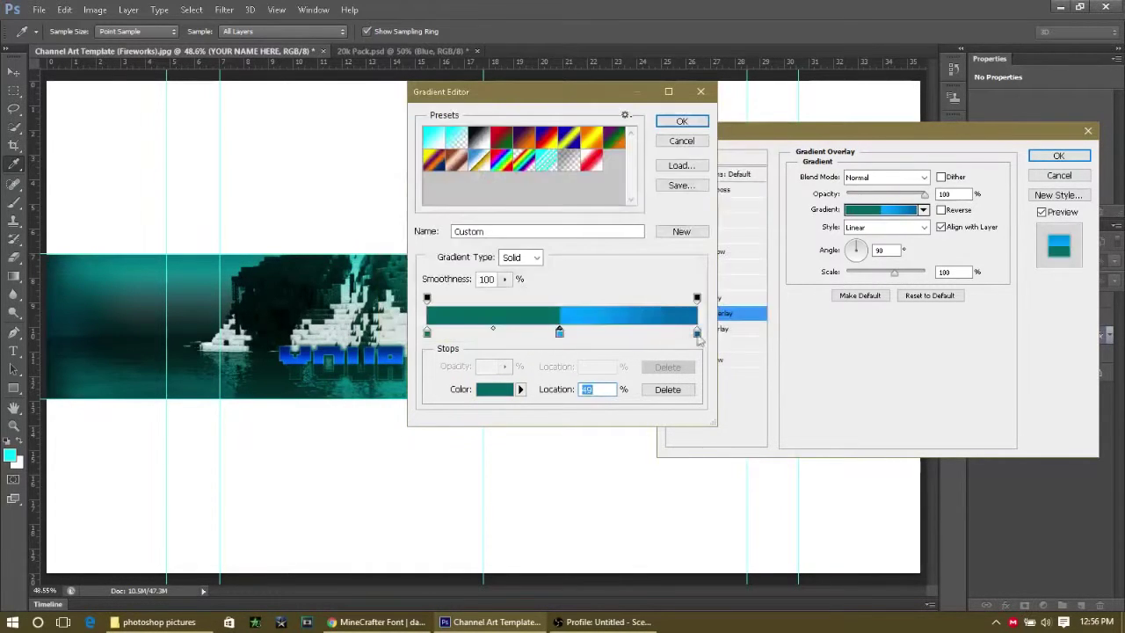
Step: Recolour the gradient's end stop at 100% to green
double_click(696, 339)
left_click_drag(584, 213, 587, 240)
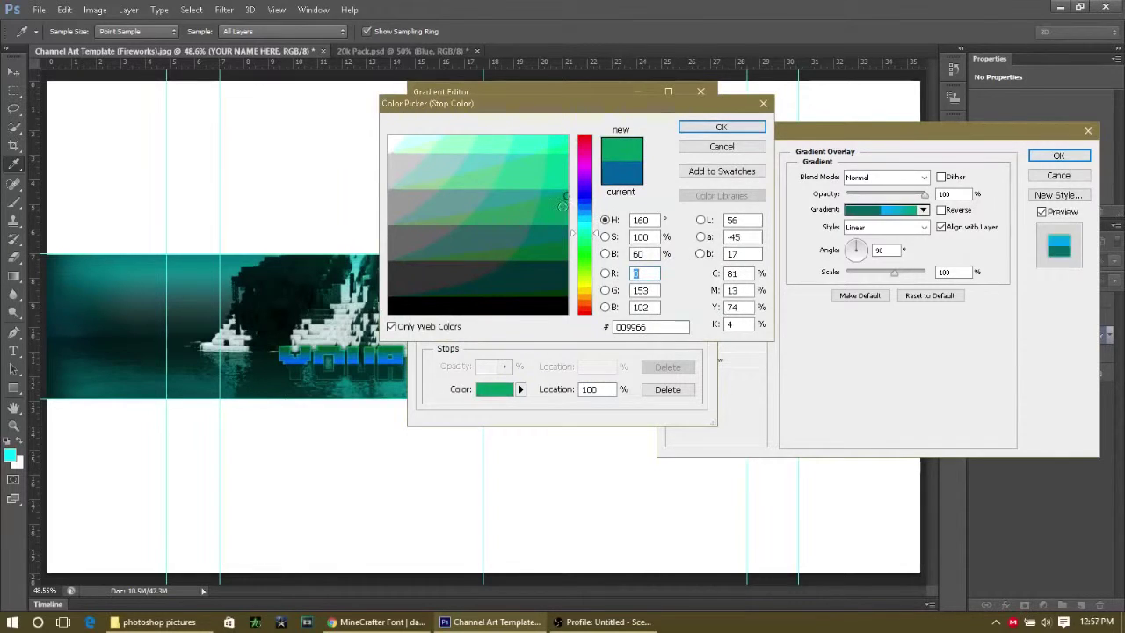
left_click(691, 148)
double_click(557, 330)
left_click(567, 201)
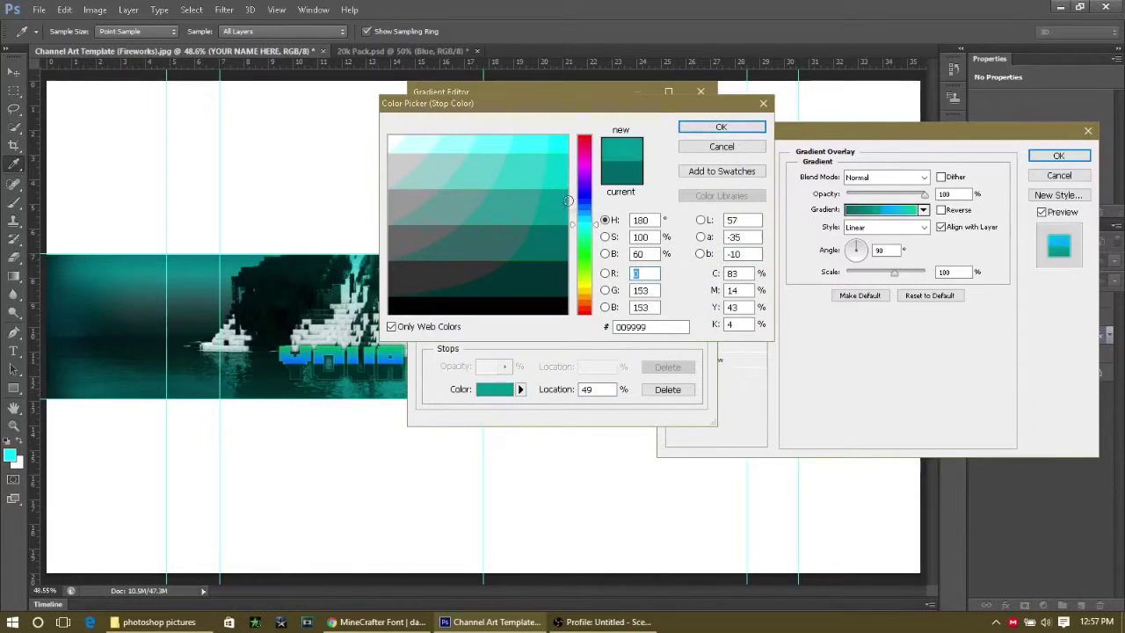
left_click(586, 237)
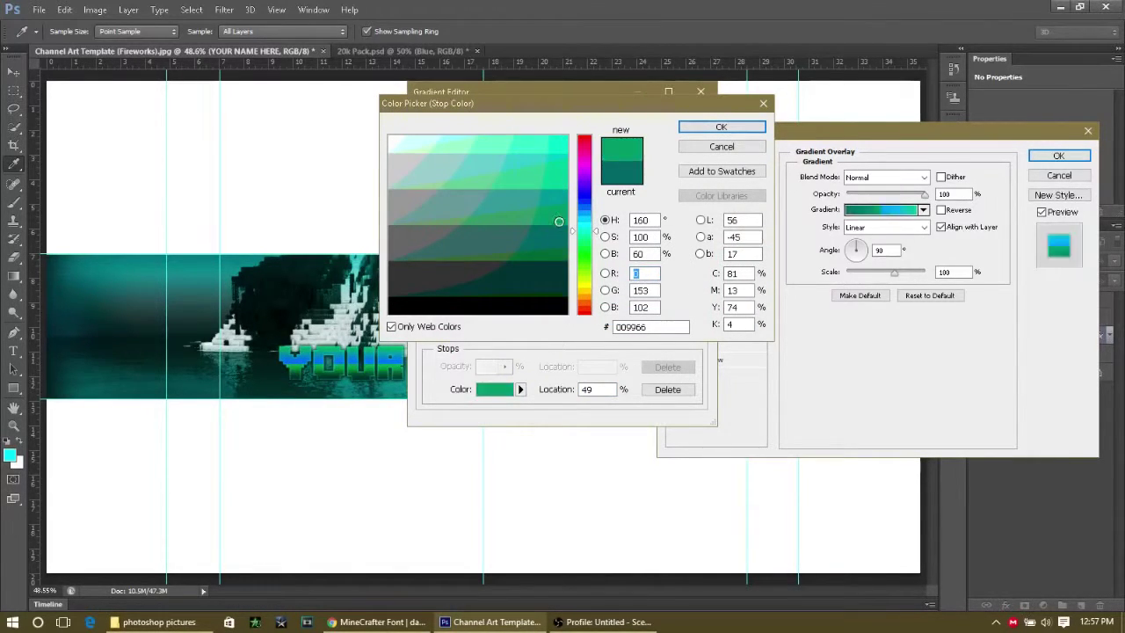
left_click(721, 127)
Step: Recolour the title gradient's stop at 50% to green 00cc99 and apply the Gradient Overlay
left_click_drag(559, 332, 563, 332)
double_click(561, 332)
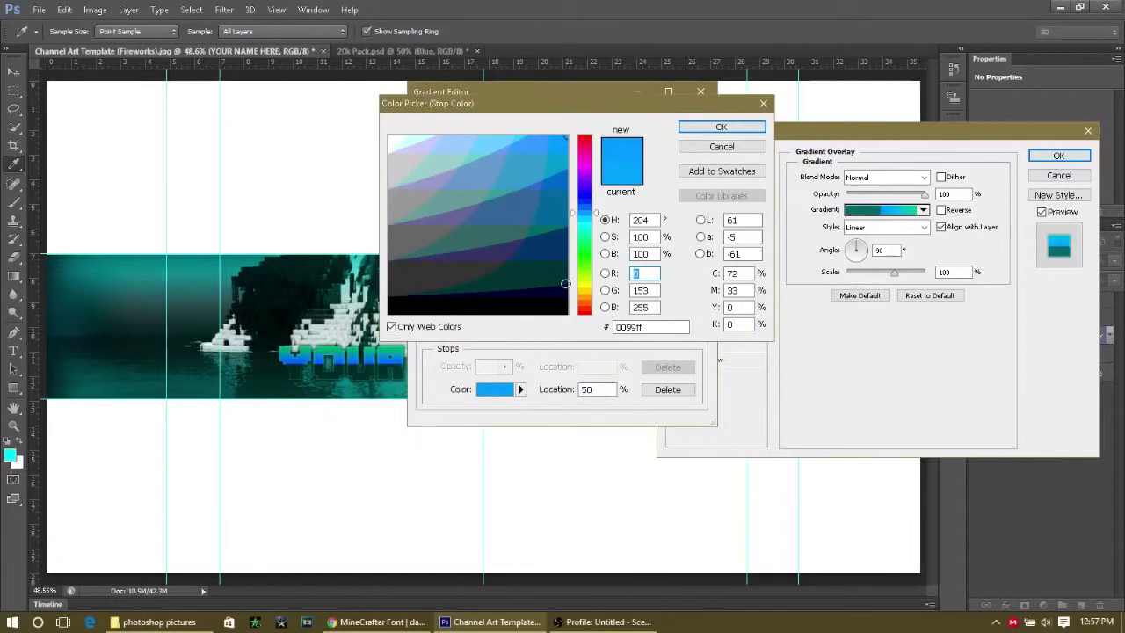
left_click(585, 234)
left_click(555, 177)
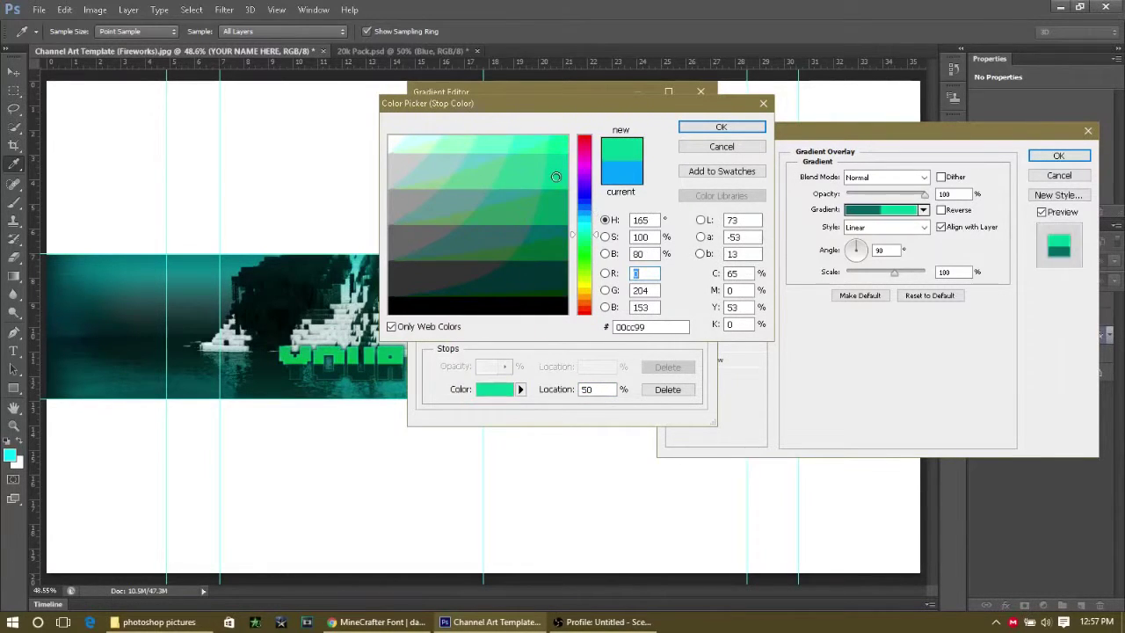
left_click(721, 128)
left_click(687, 117)
left_click(1058, 154)
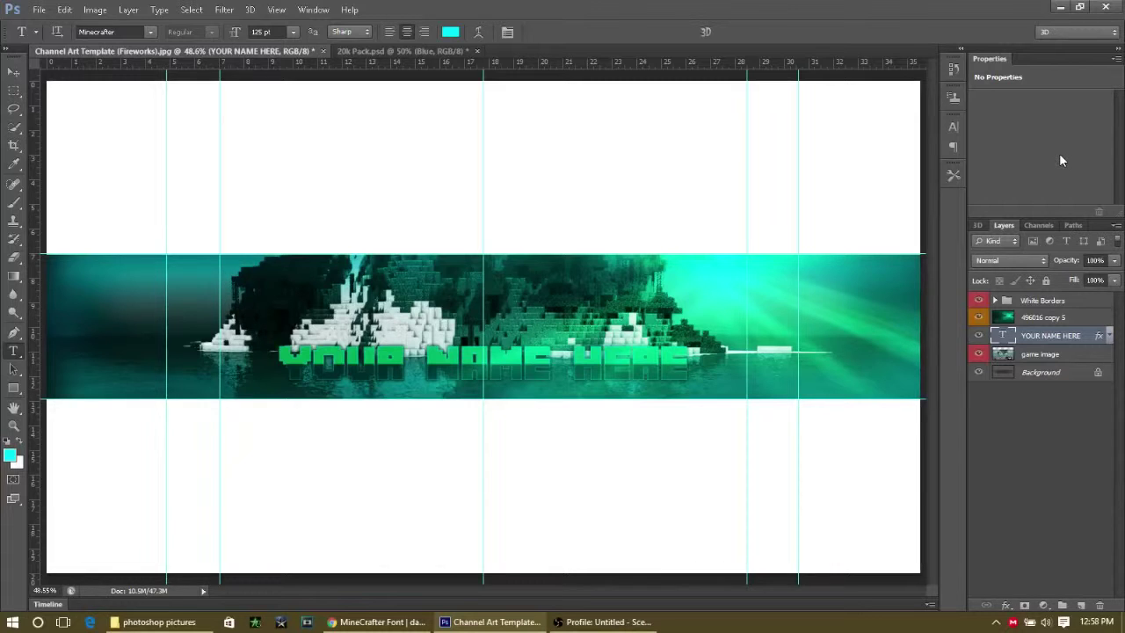
Step: Duplicate the title layer as YOUR LINK HERE, placing the copy above the title and scaling it down to about 85 pt
left_click(1065, 332, "ctrl")
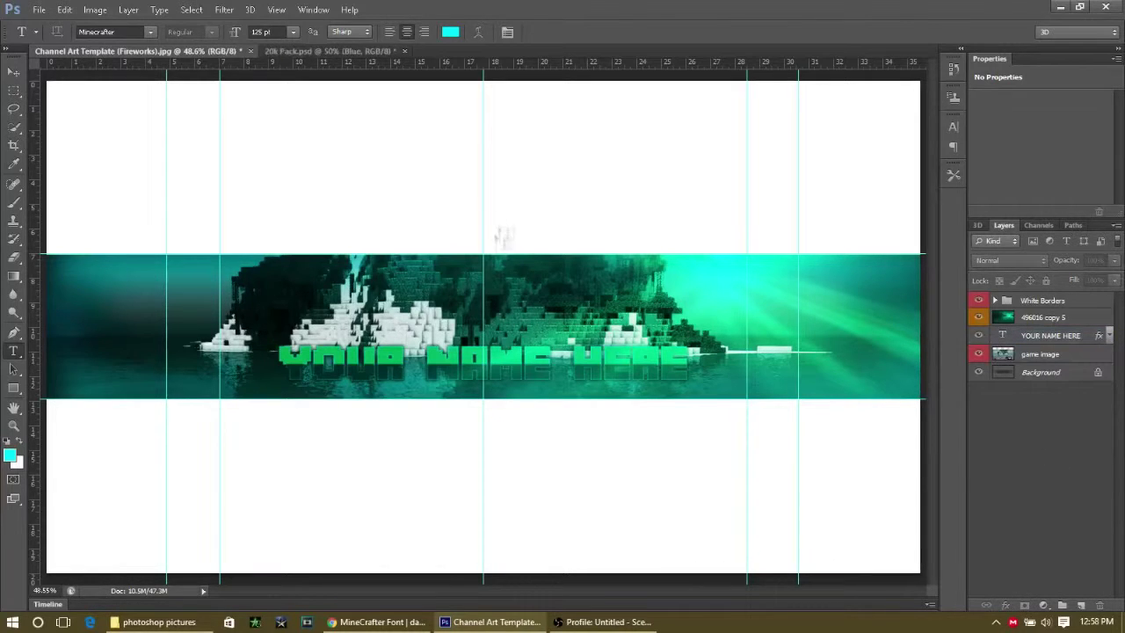
right_click(1055, 335)
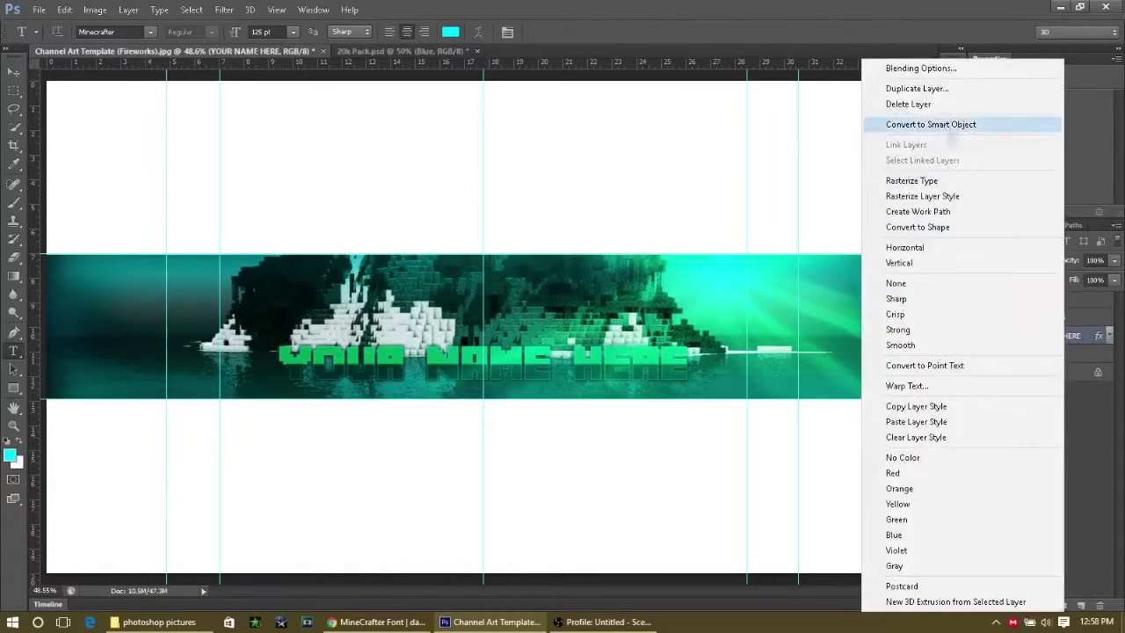
left_click(905, 79)
type("YOUR LINK HER")
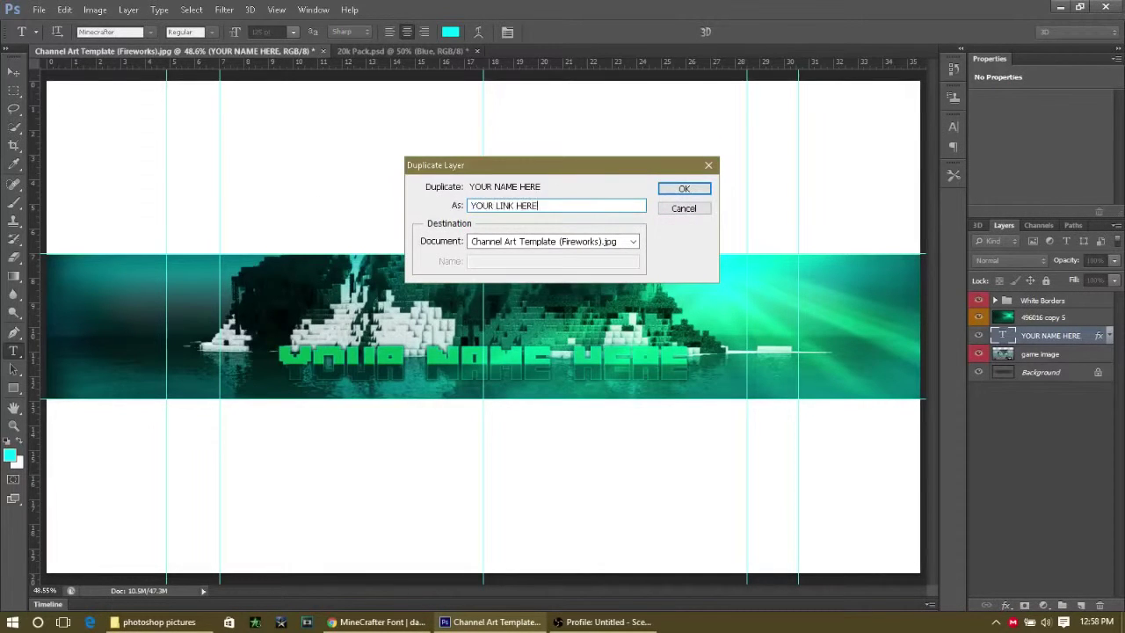
type("E")
key("Return")
left_click_drag(640, 333, 640, 299)
left_click_drag(641, 407, 614, 369)
Step: Change the wording of the duplicated text to YOUR LINK HERE
left_click_drag(533, 327, 431, 327)
type("LINK")
key("Delete")
key("Delete")
key("Delete")
key("Delete")
key("Delete")
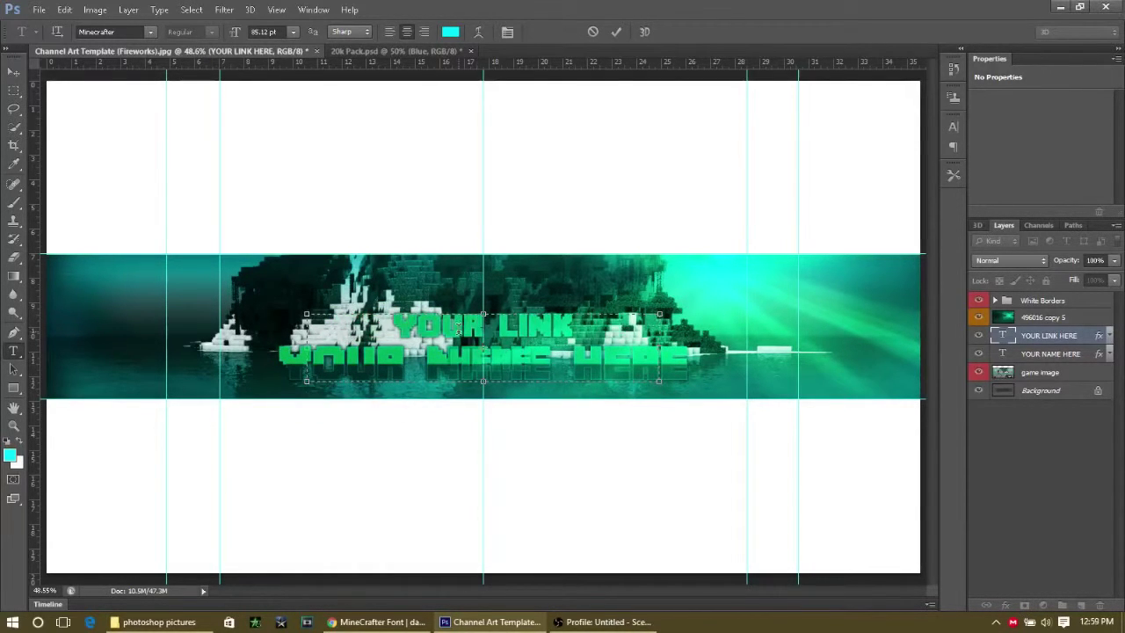
type("HERE")
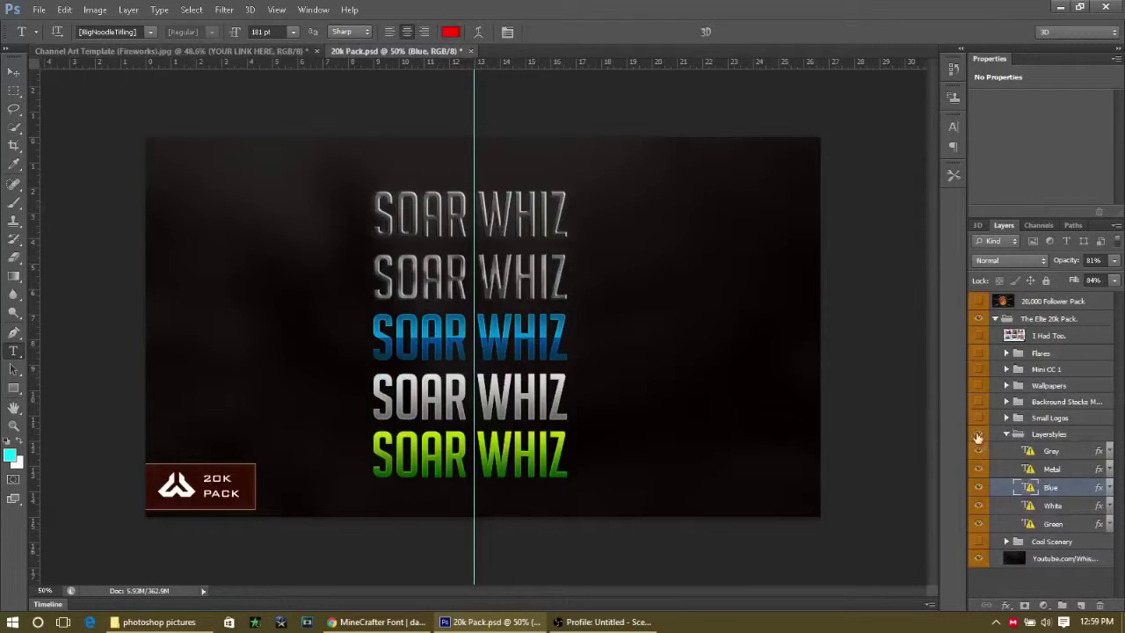
Step: In 20k Pack.psd, hide and collapse the Layerstyles group, and show and expand the Small Logos group
left_click(978, 435)
left_click(1006, 434)
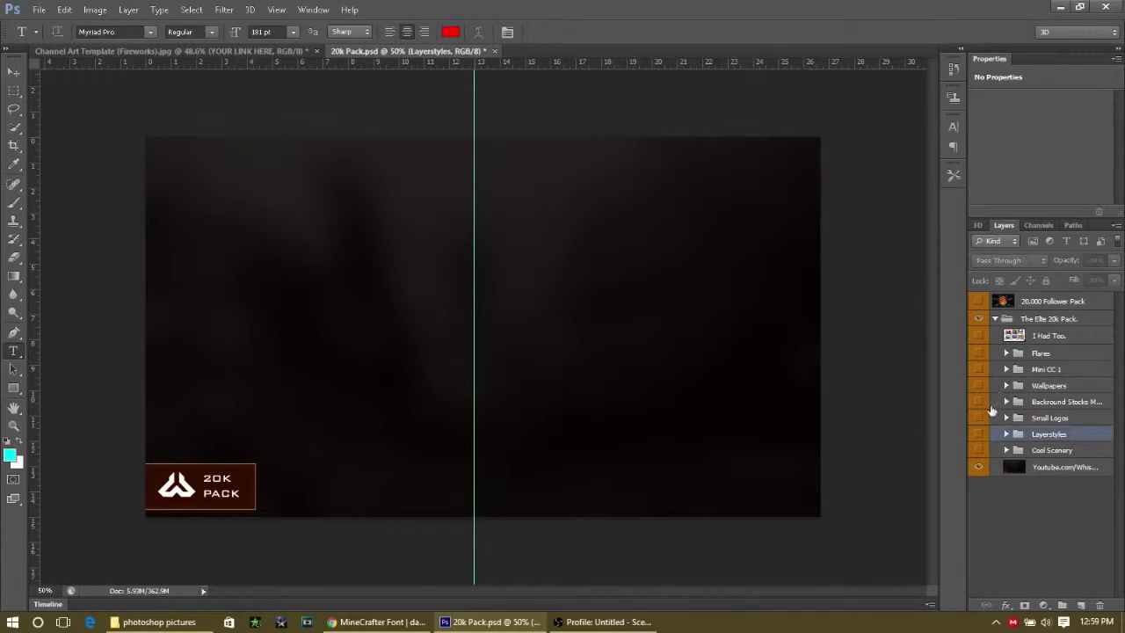
left_click(978, 417)
left_click(1006, 417)
Step: Bring the Twitter logo from 20k Pack.psd into the banner and enlarge it beside the link text
key("z")
left_click_drag(321, 397, 457, 396)
left_click(1054, 537)
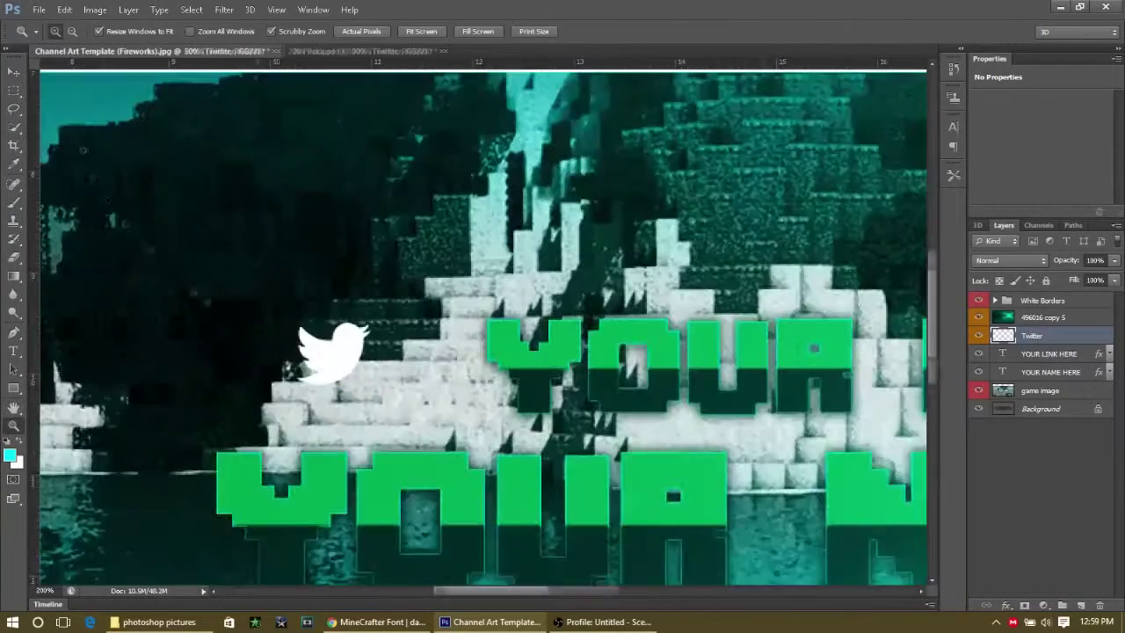
key("v")
left_click_drag(369, 384, 442, 430)
Step: Copy the layer style of the YOUR LINK HERE text onto the Twitter logo layer
right_click(1077, 335)
left_click(965, 322)
right_click(1072, 408)
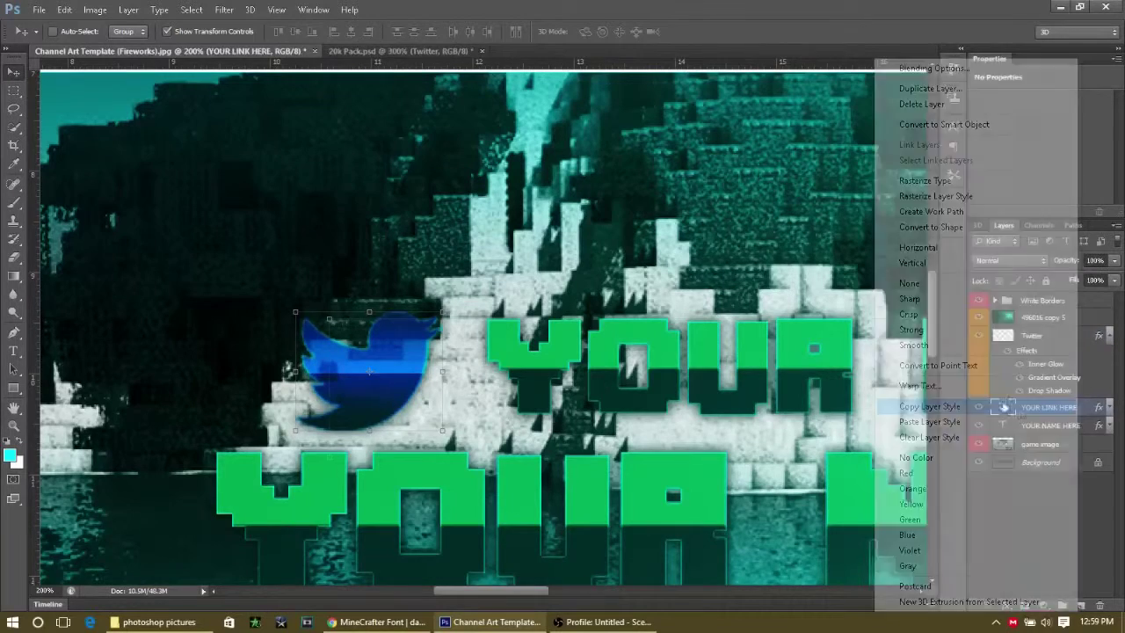
left_click(958, 406)
left_click(1057, 490)
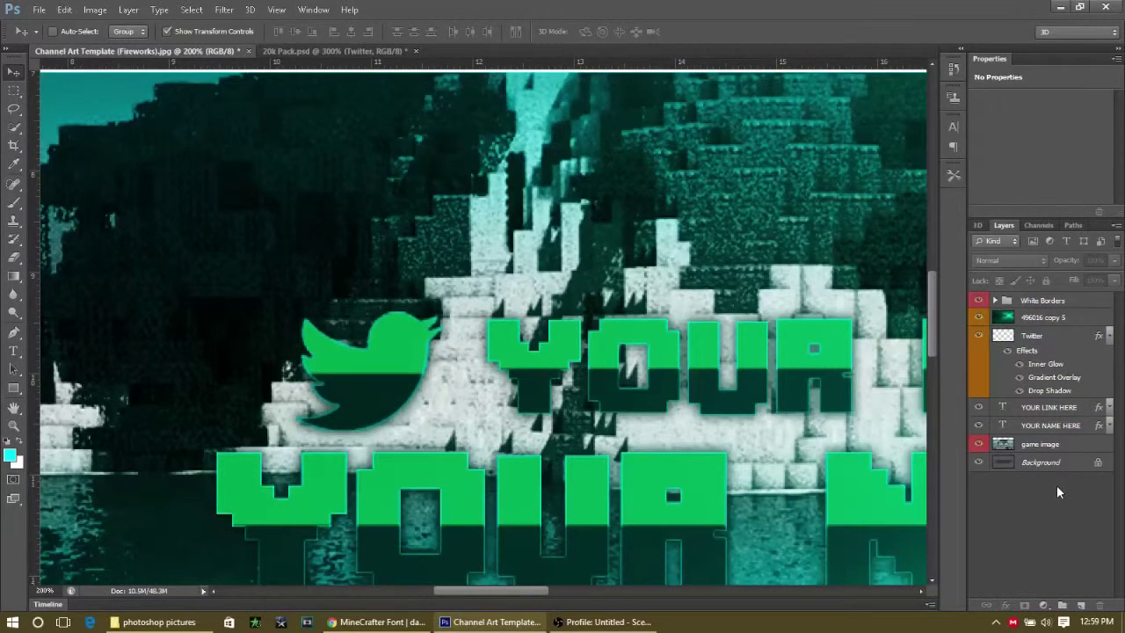
Step: In the Twitter logo's Gradient Overlay, recolour the gradient's stop at 47% to light grey
double_click(1046, 356)
left_click(706, 313)
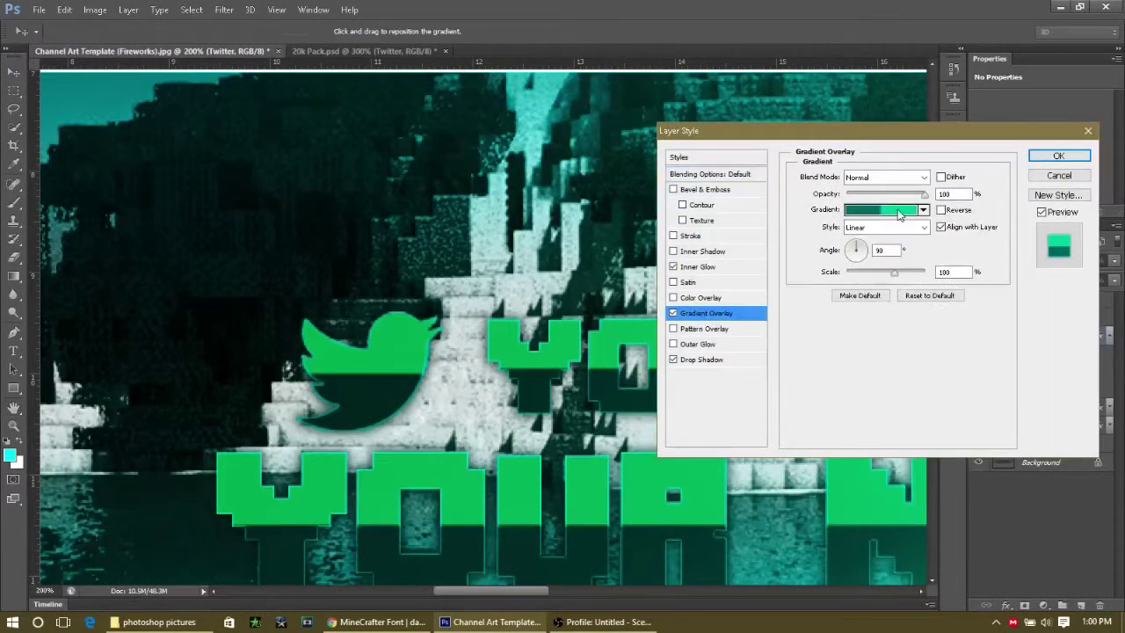
left_click(883, 209)
left_click(556, 330)
left_click(496, 389)
left_click(403, 166)
left_click(721, 129)
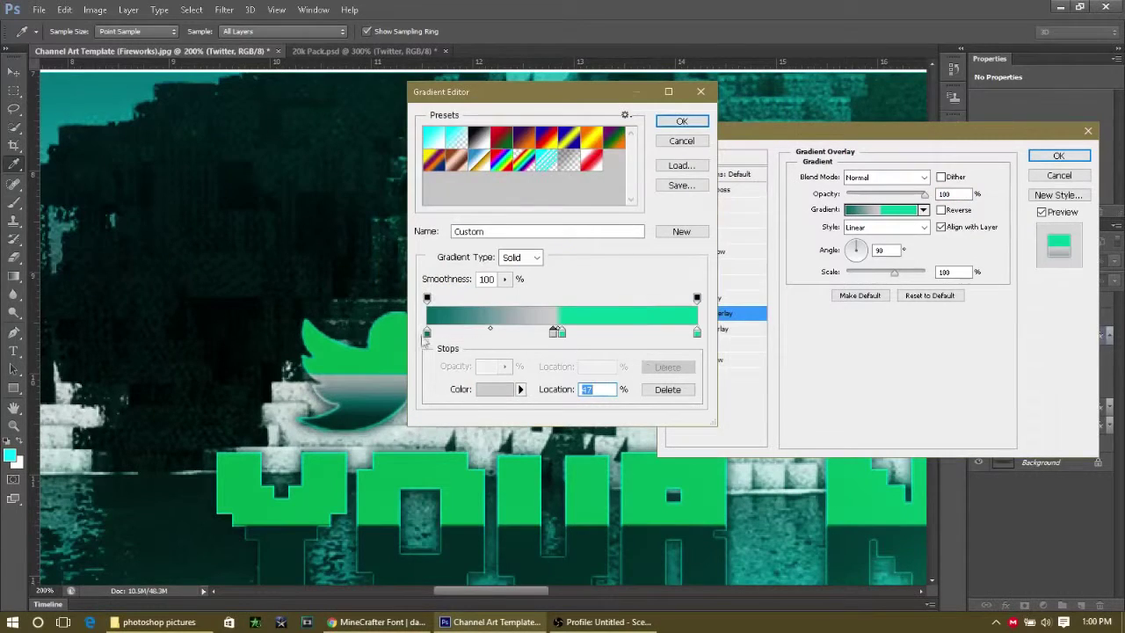
Step: Recolour the logo gradient's start stop to light grey cccccc and apply the layer style
double_click(428, 330)
left_click(404, 171)
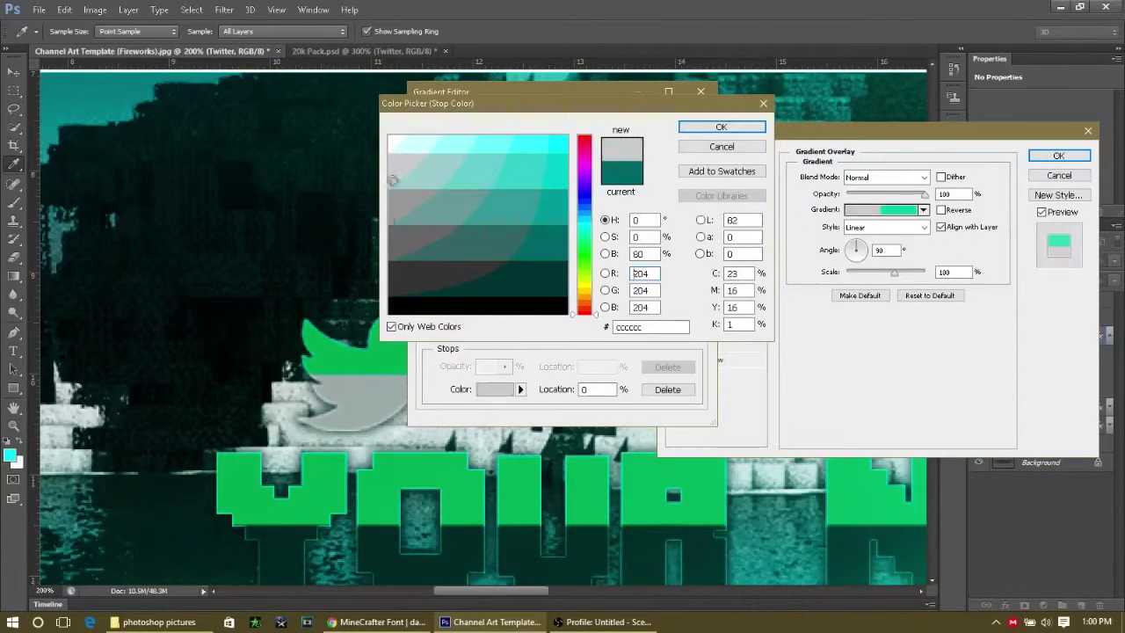
left_click(721, 126)
left_click(695, 121)
left_click(1055, 158)
Step: Copy the Twitter logo's layer style onto the YOUR LINK HERE text layer
right_click(1037, 335)
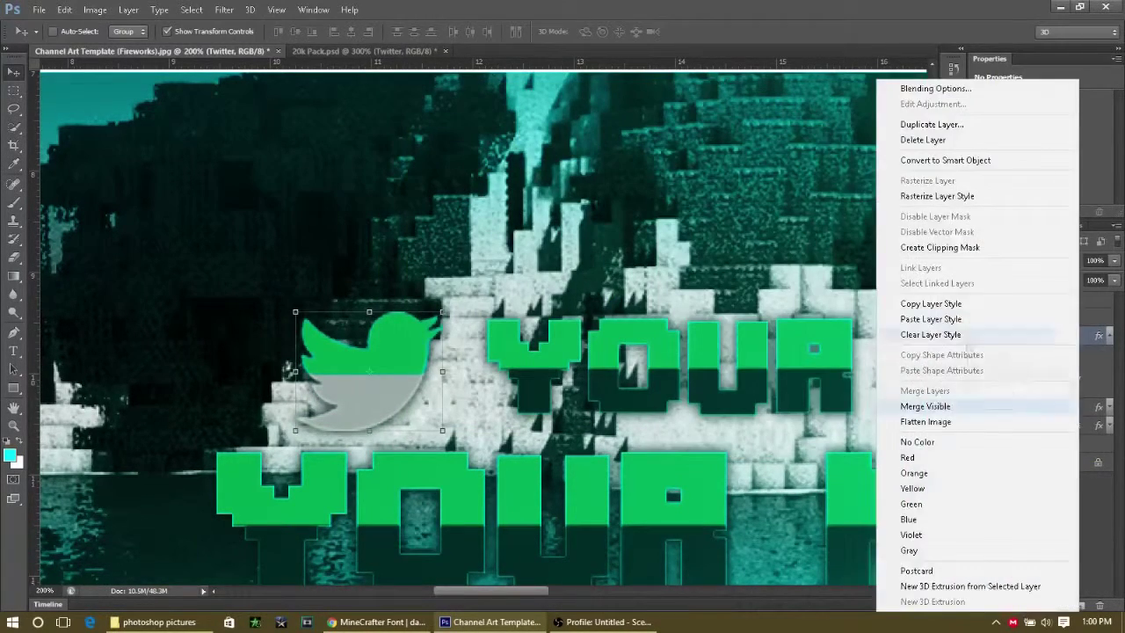
left_click(931, 312)
right_click(1046, 407)
left_click(932, 464)
left_click(1032, 528)
key("z")
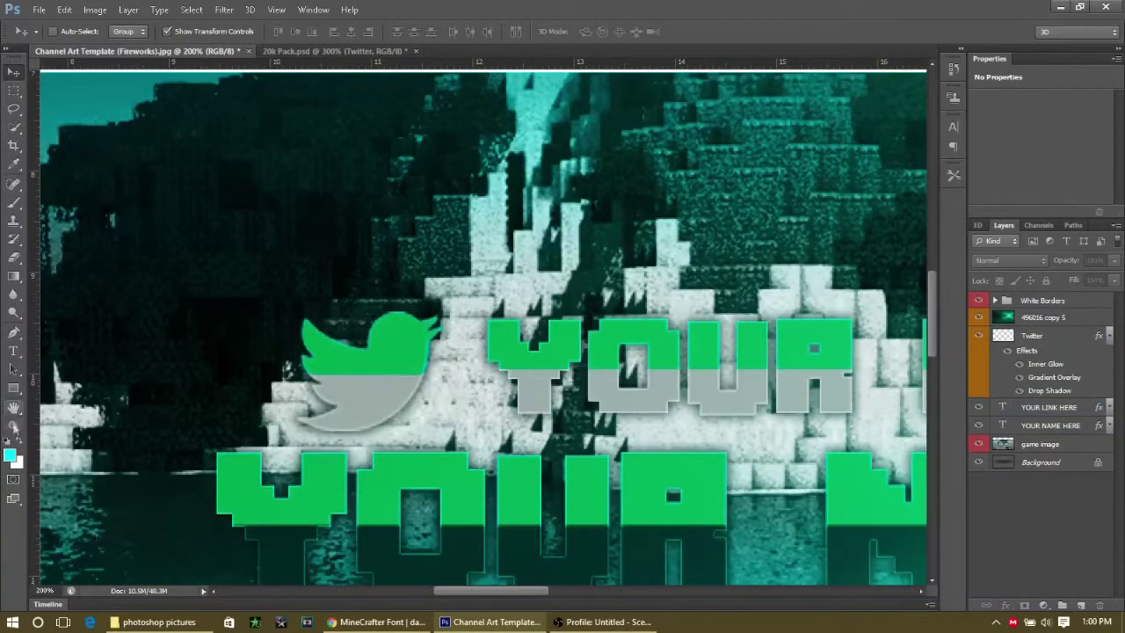
key("ctrl+minus")
key("ctrl+minus")
key("ctrl+minus")
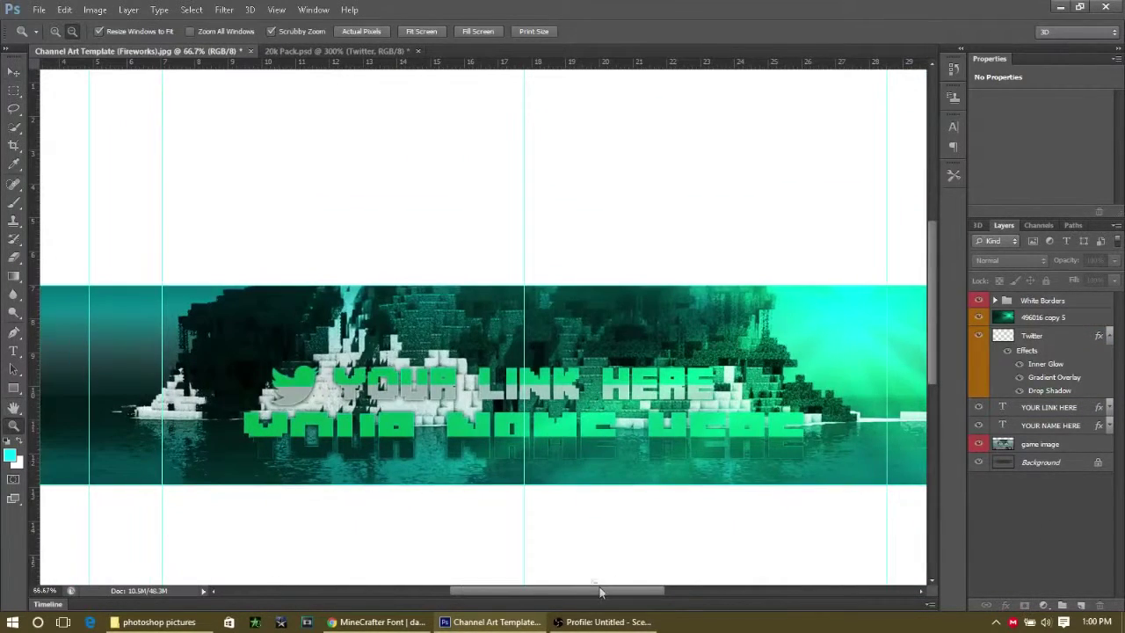
left_click(1061, 342)
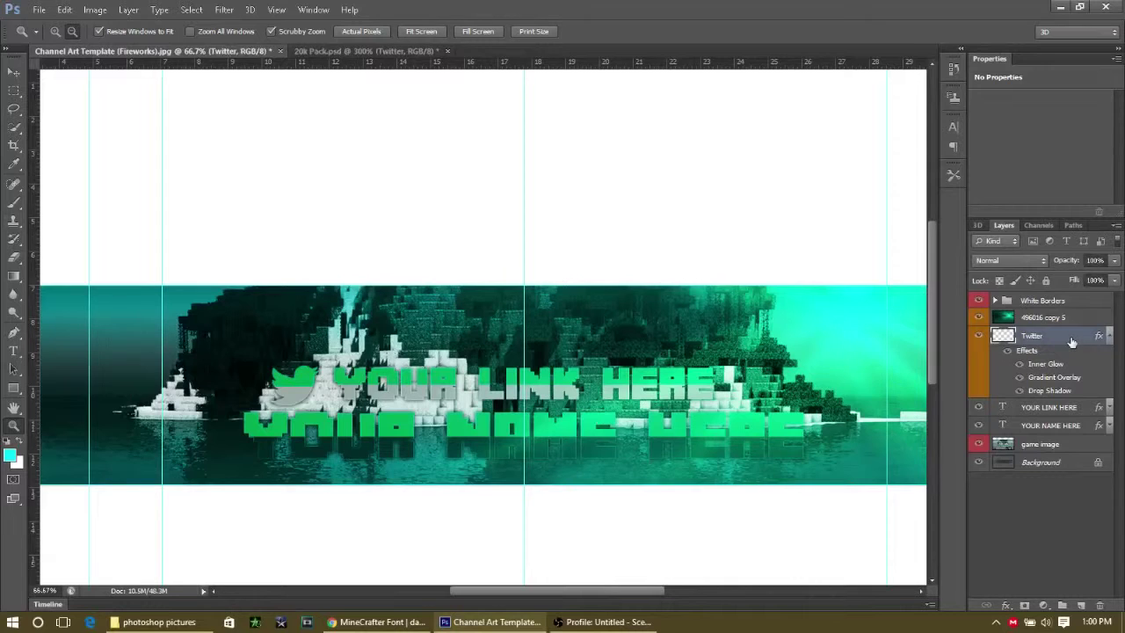
left_click(1044, 524)
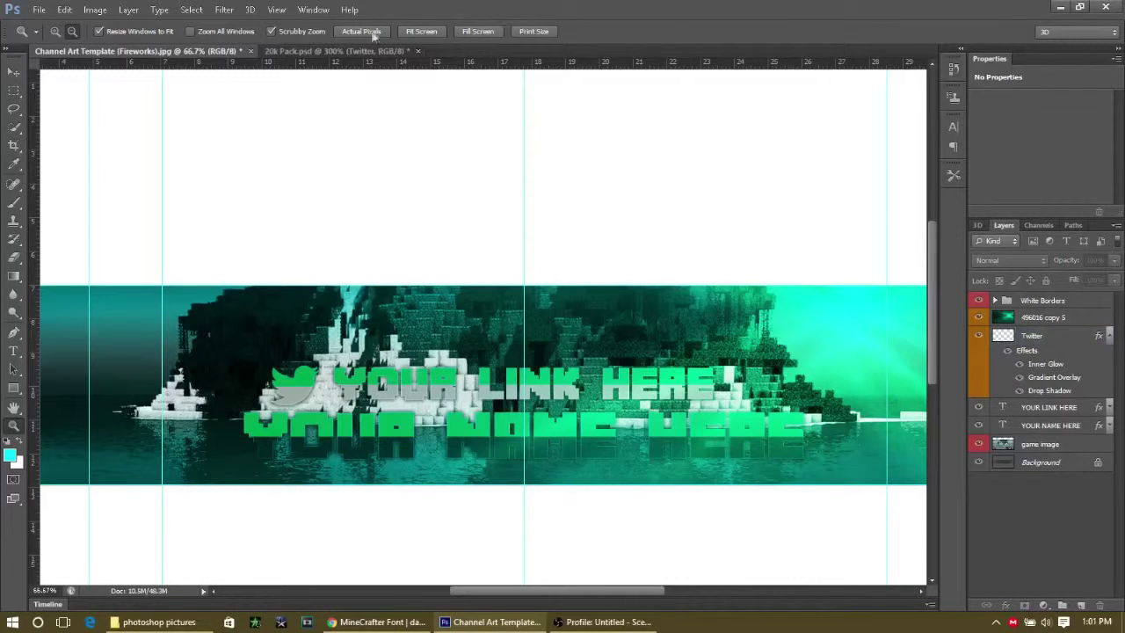
Step: Save the banner as the Photoshop file MINECRAFT BANNER in photoshop pictures and export it for the web as MINECRAFT-BANNER.png
left_click(39, 8)
left_click(55, 173)
type("MINECRAFT BANNER")
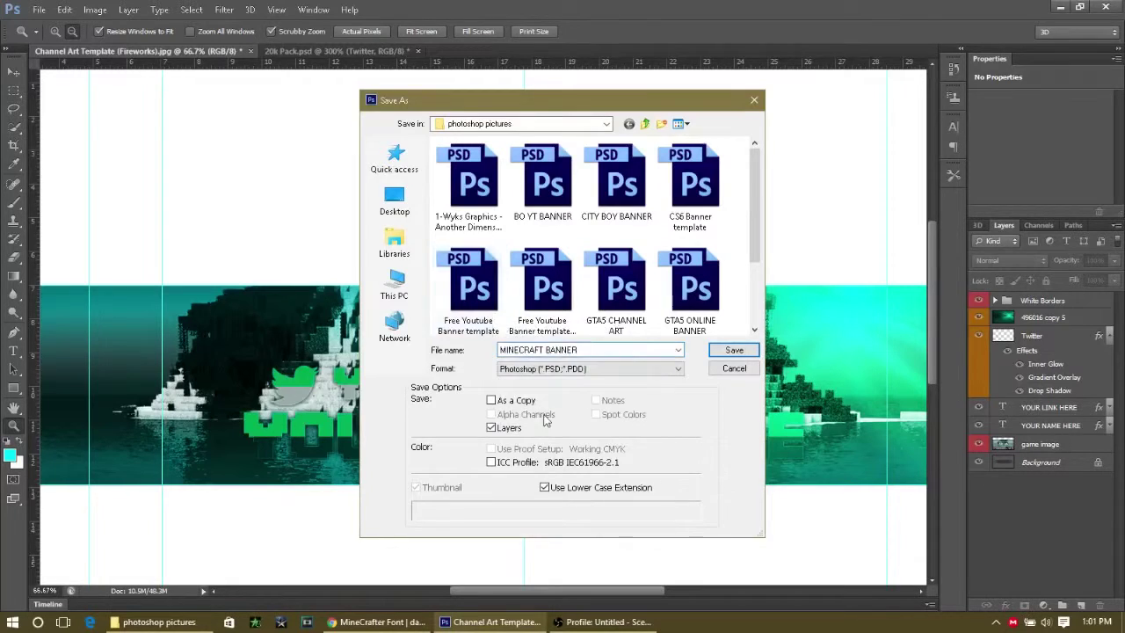
left_click(734, 350)
left_click(716, 188)
left_click(39, 8)
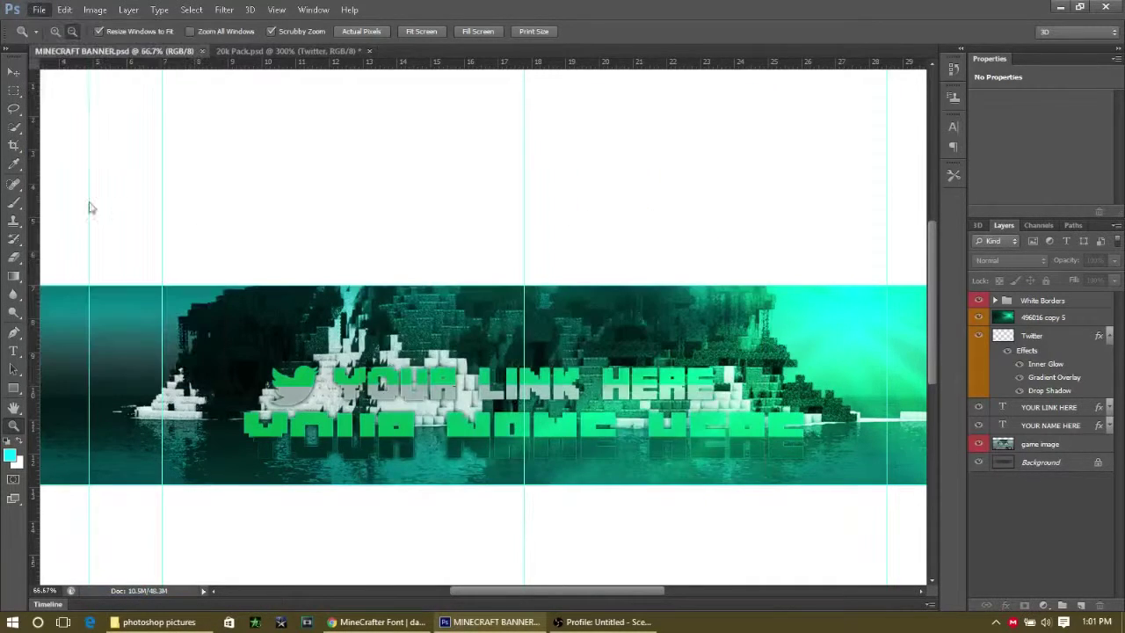
left_click(79, 205)
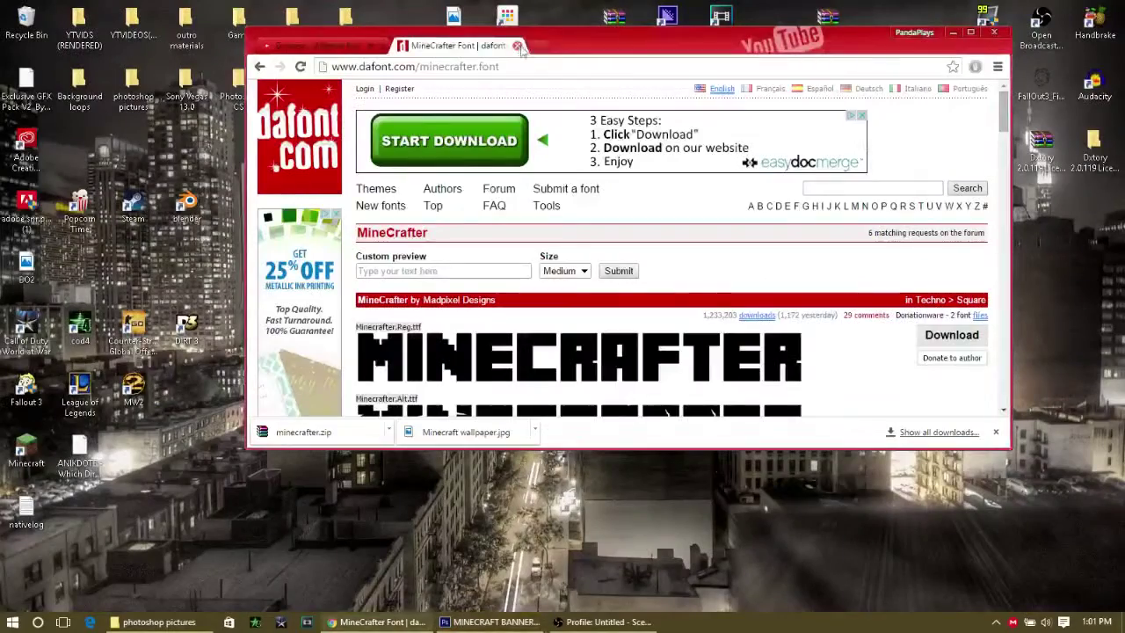
Step: Switch to Chrome, open the account's own YouTube channel and start editing its channel art
key("ctrl+t")
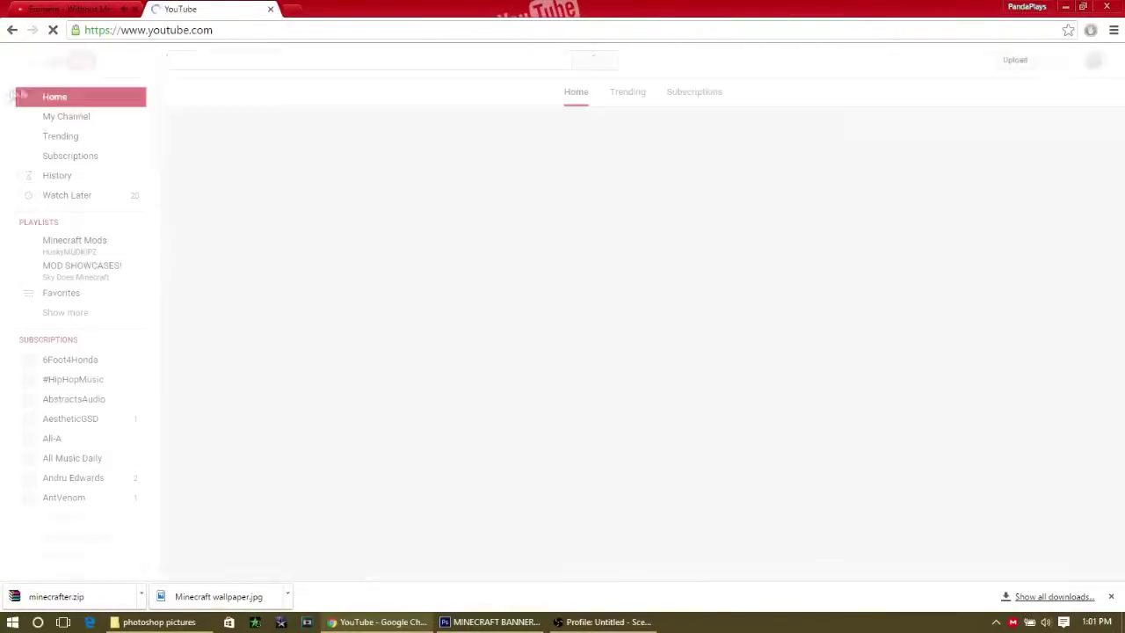
left_click(66, 116)
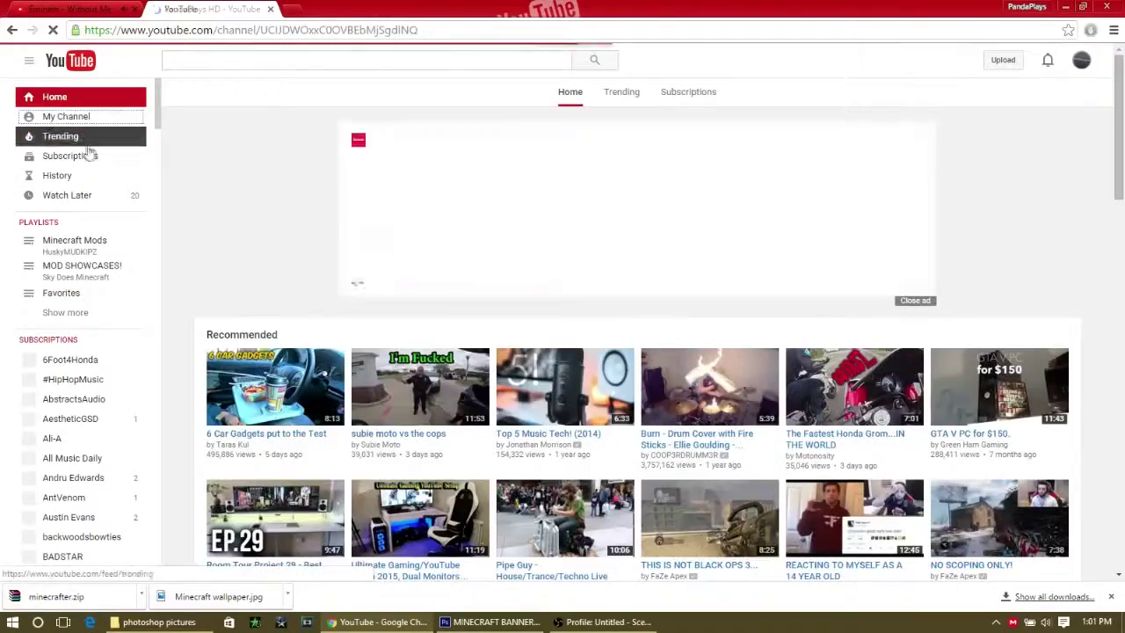
left_click(1070, 120)
Step: Upload MINECRAFT-BANNER.png from the photoshop pictures folder and set it as the channel art
left_click(555, 346)
type("MIN")
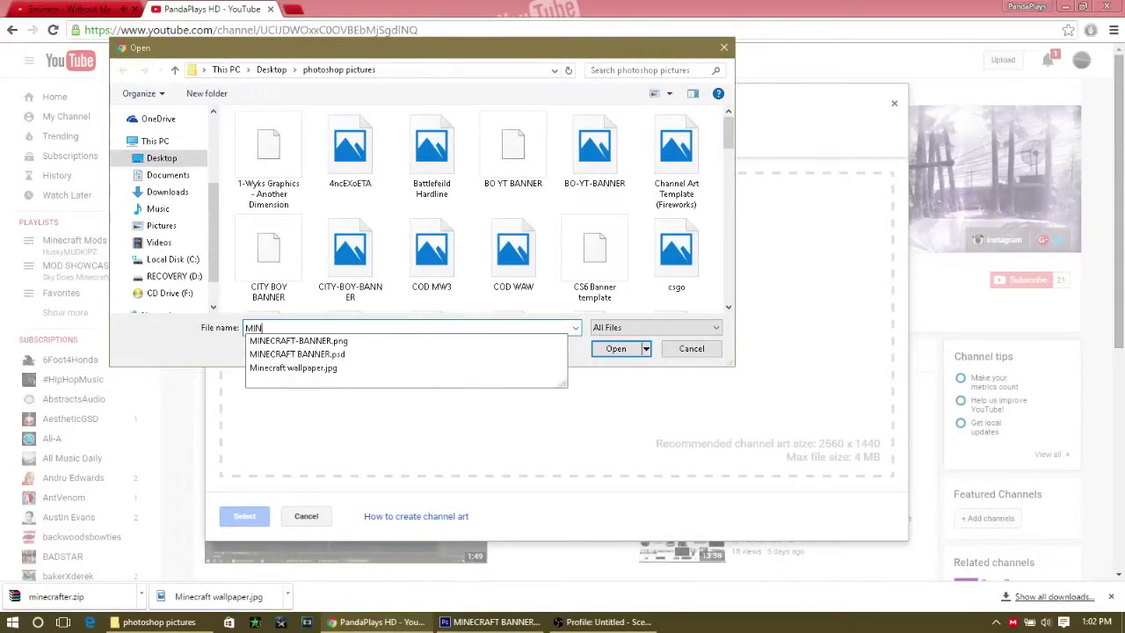
key("Return")
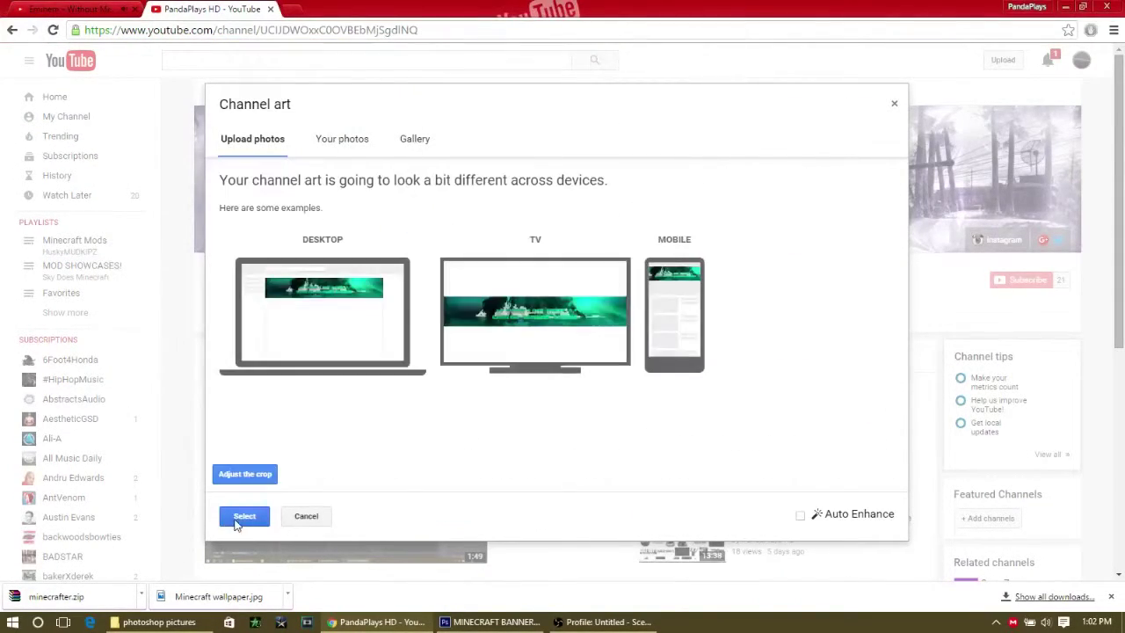
left_click(241, 517)
Step: Edit the channel art again and select an image from the account's own uploaded photos
left_click(1069, 117)
left_click(1022, 158)
left_click(342, 139)
left_click(277, 224)
left_click(266, 243)
left_click(243, 516)
left_click(608, 622)
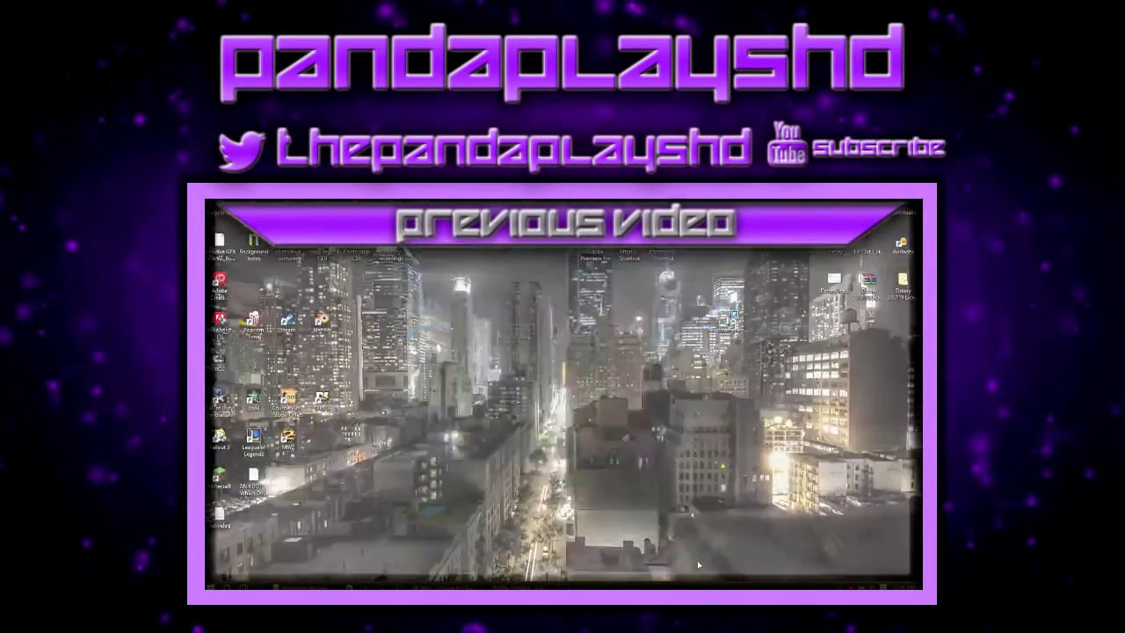